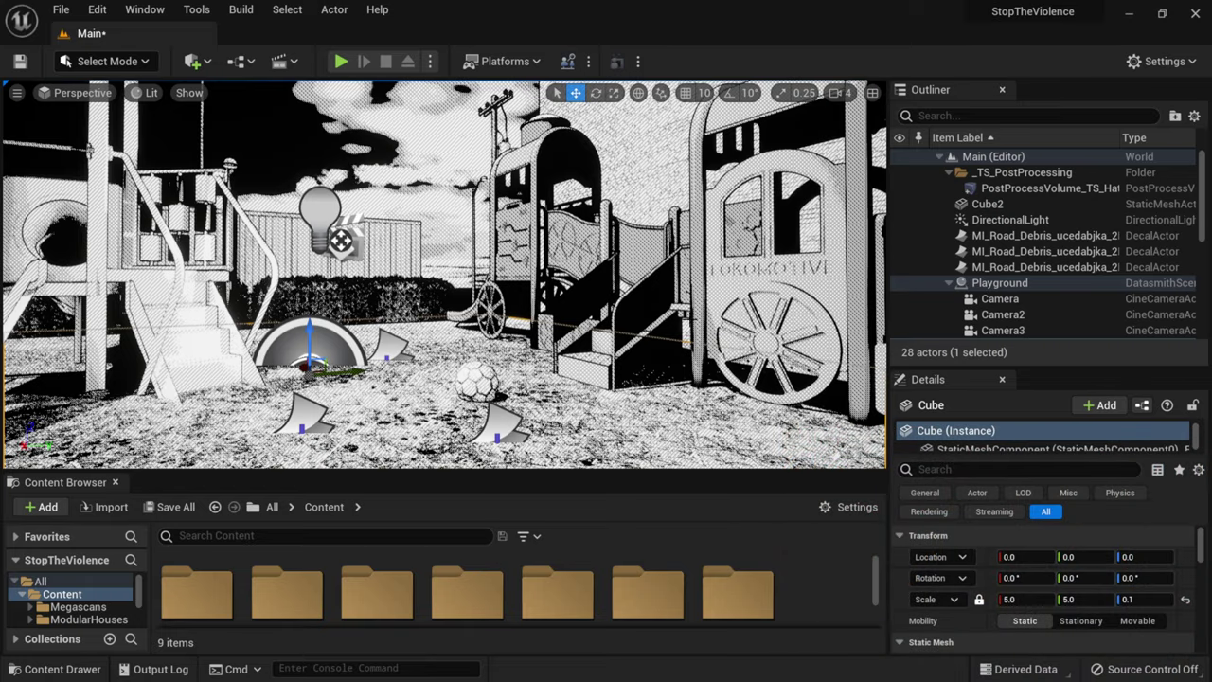
Step: Look around the playground scene with the hatching effect in the viewport
key(w)
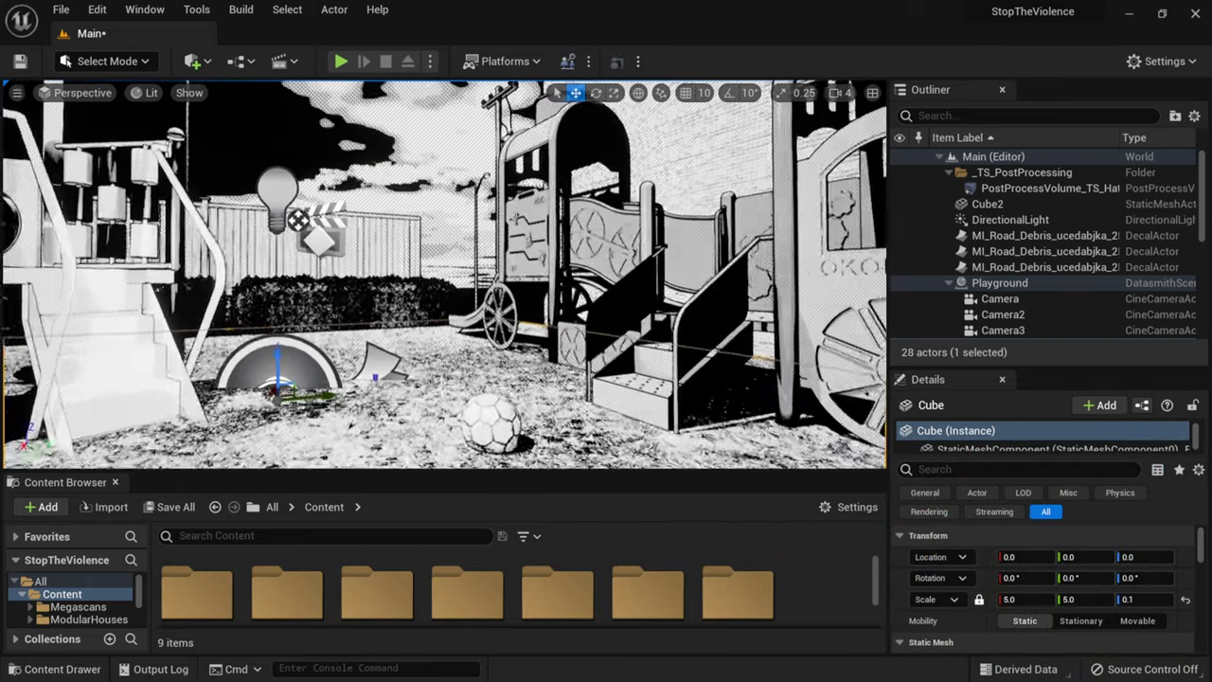
key(s)
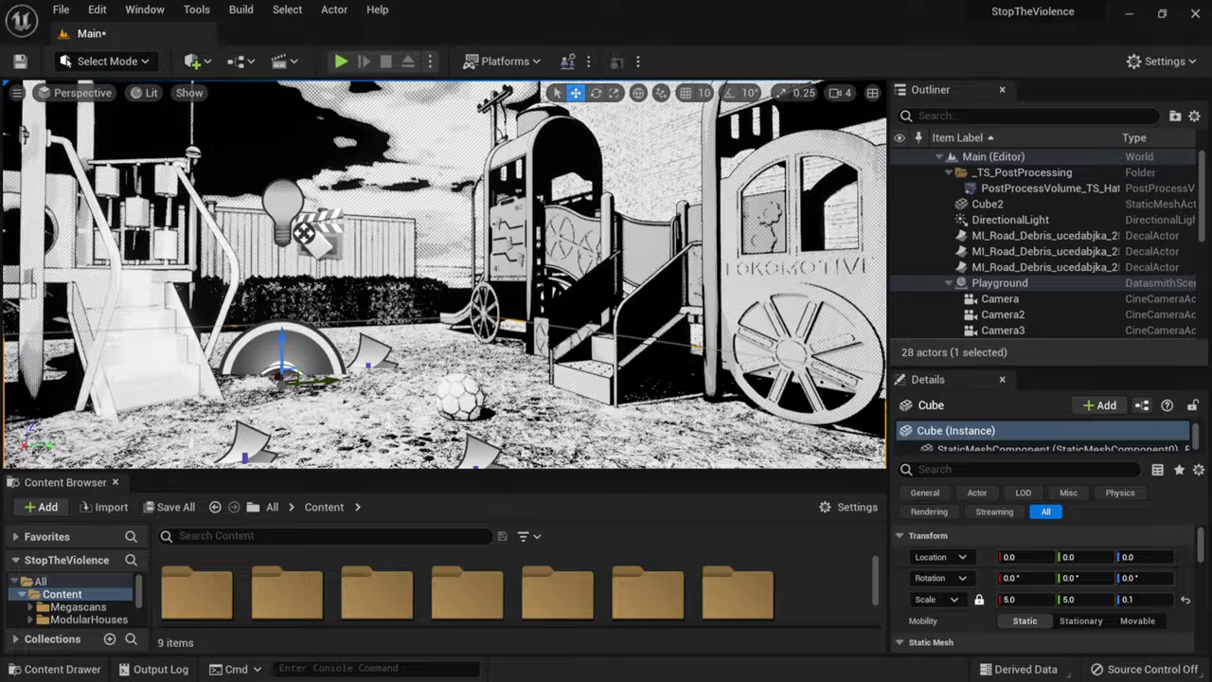
right_drag(445, 274, 568, 273)
key(w)
key(w)
key(s)
drag(428, 236, 451, 236)
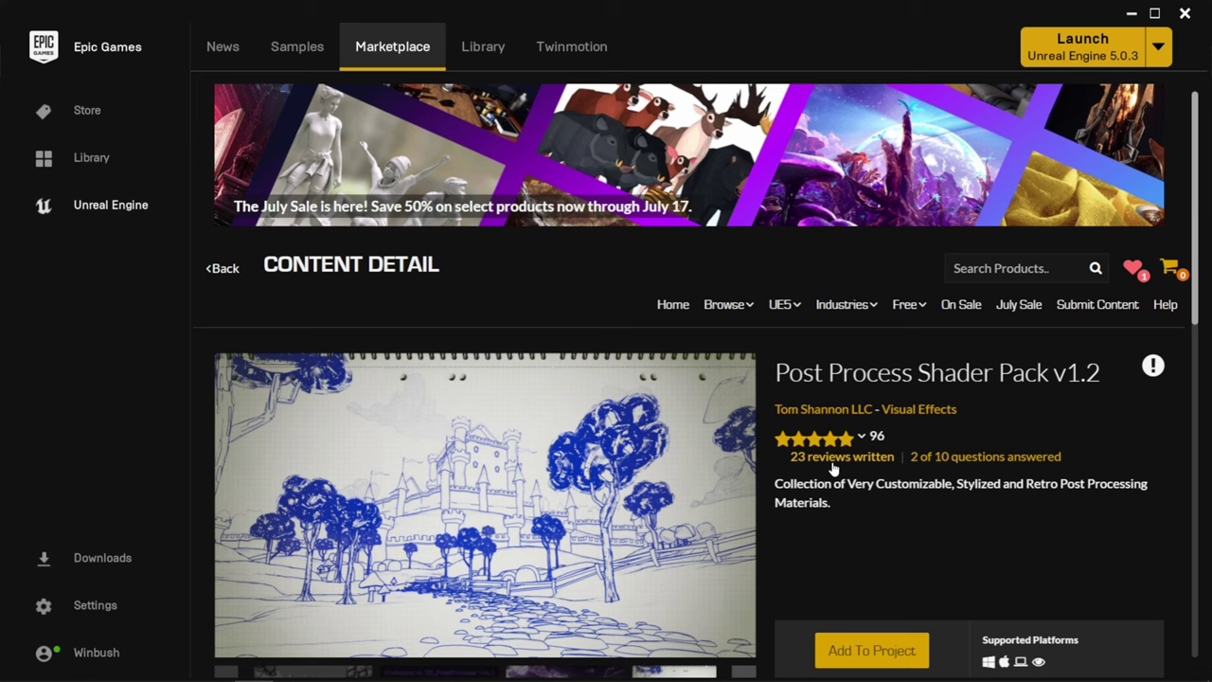
Step: Switch to the Epic Games Launcher and examine the Post Process Shader Pack v1.2 preview images and supported engine versions
mouse_move(820, 441)
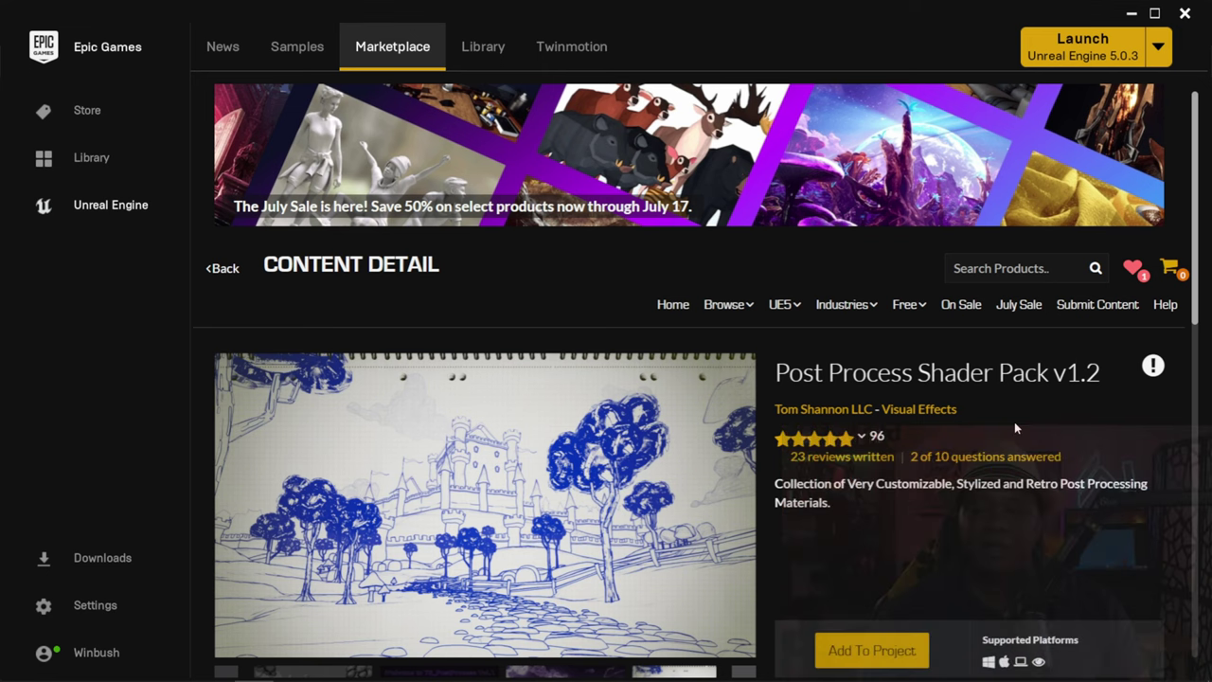
scroll(1009, 422, down, 1)
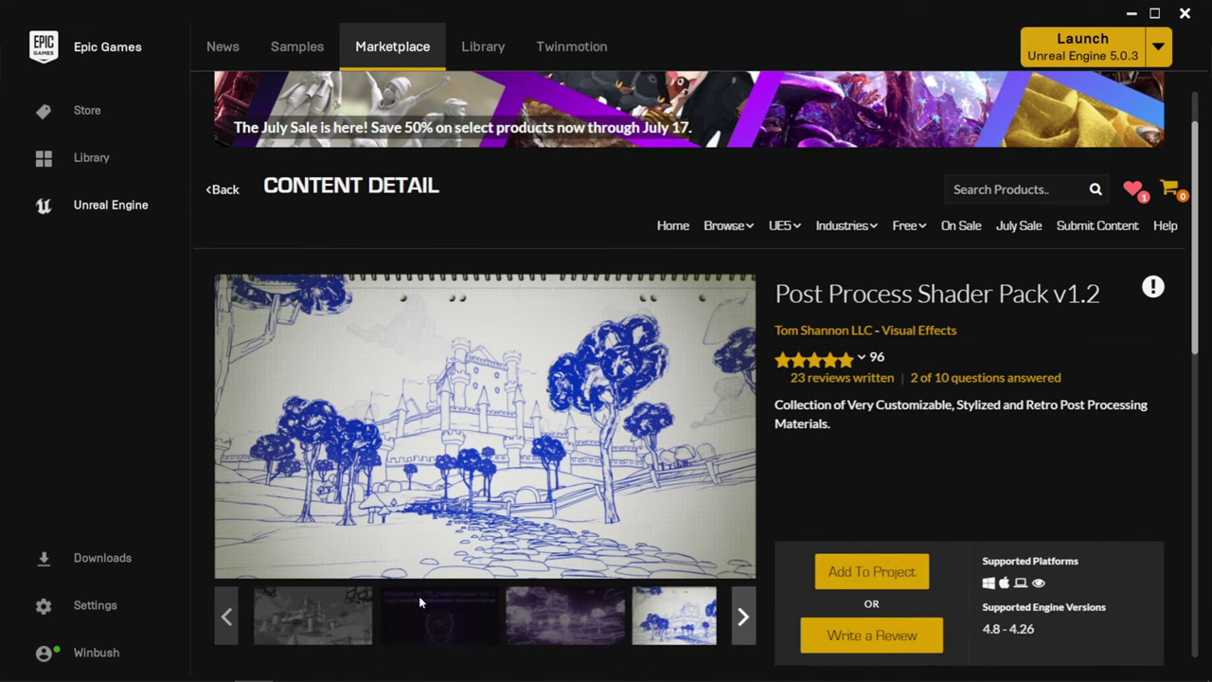
click(426, 620)
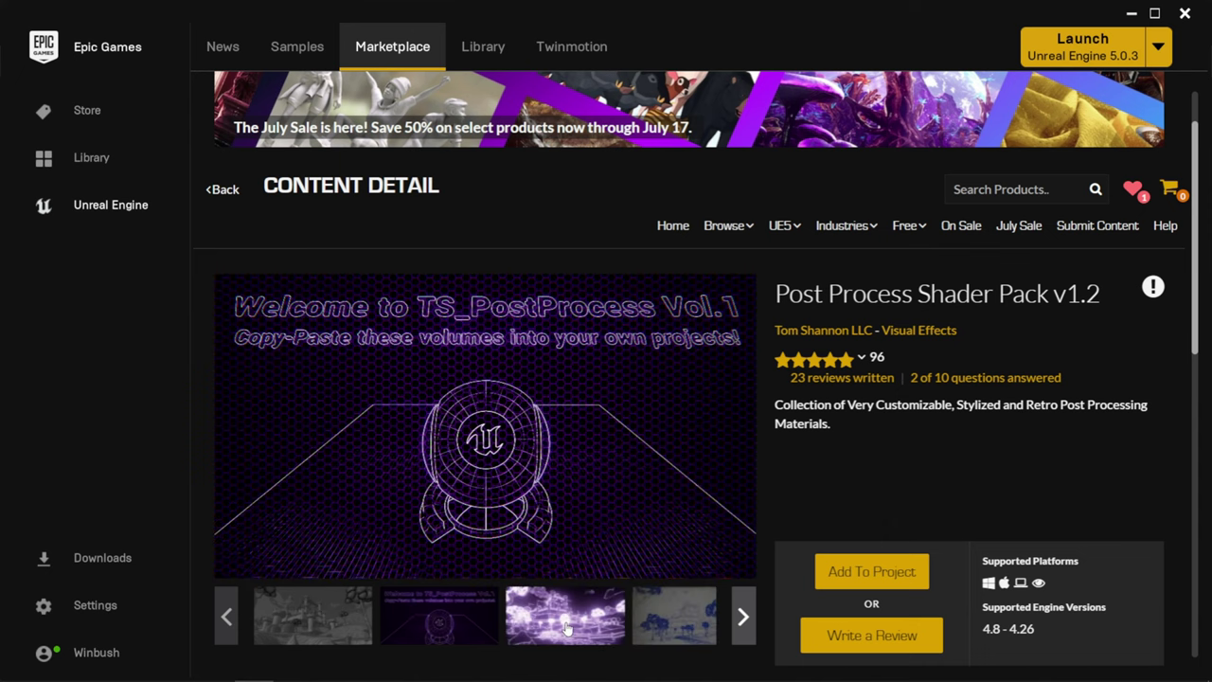
click(566, 629)
click(679, 631)
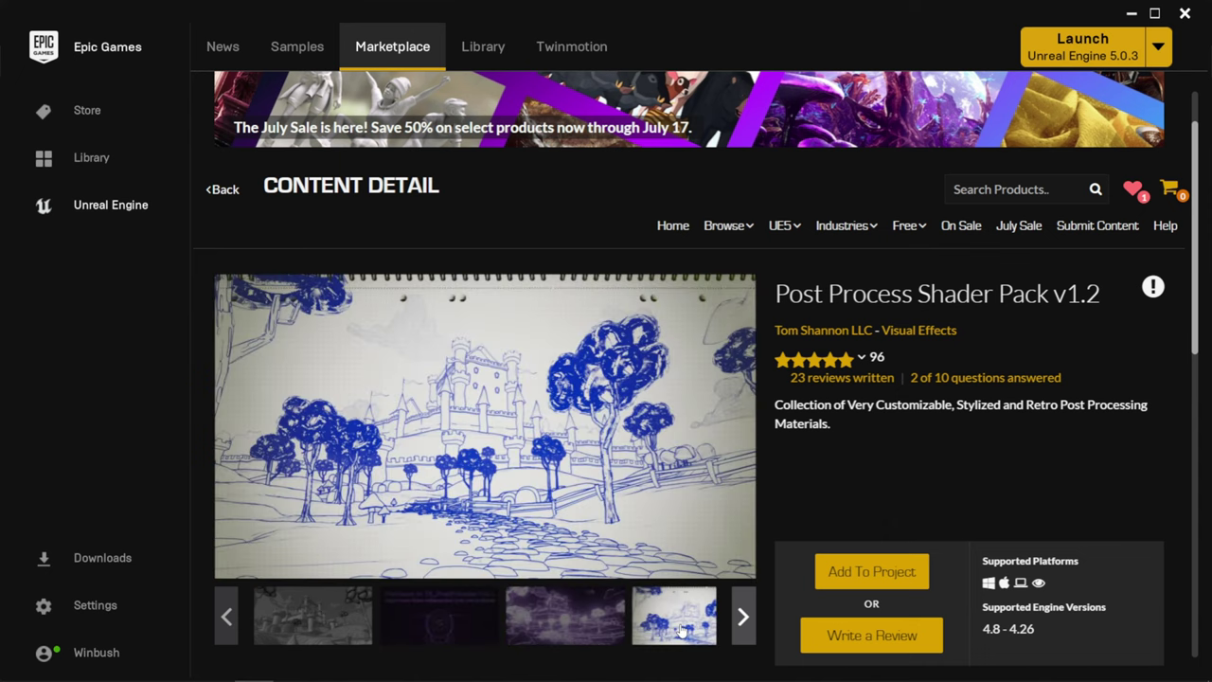
click(738, 628)
scroll(954, 467, down, 1)
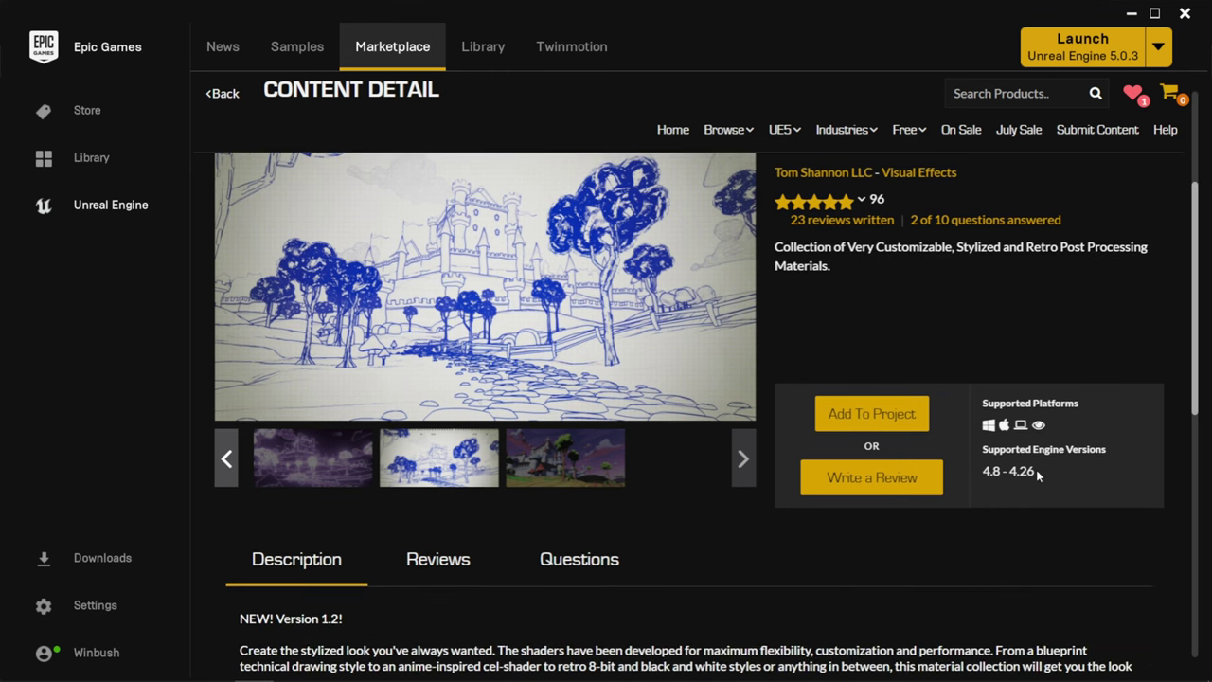
scroll(1025, 367, up, 1)
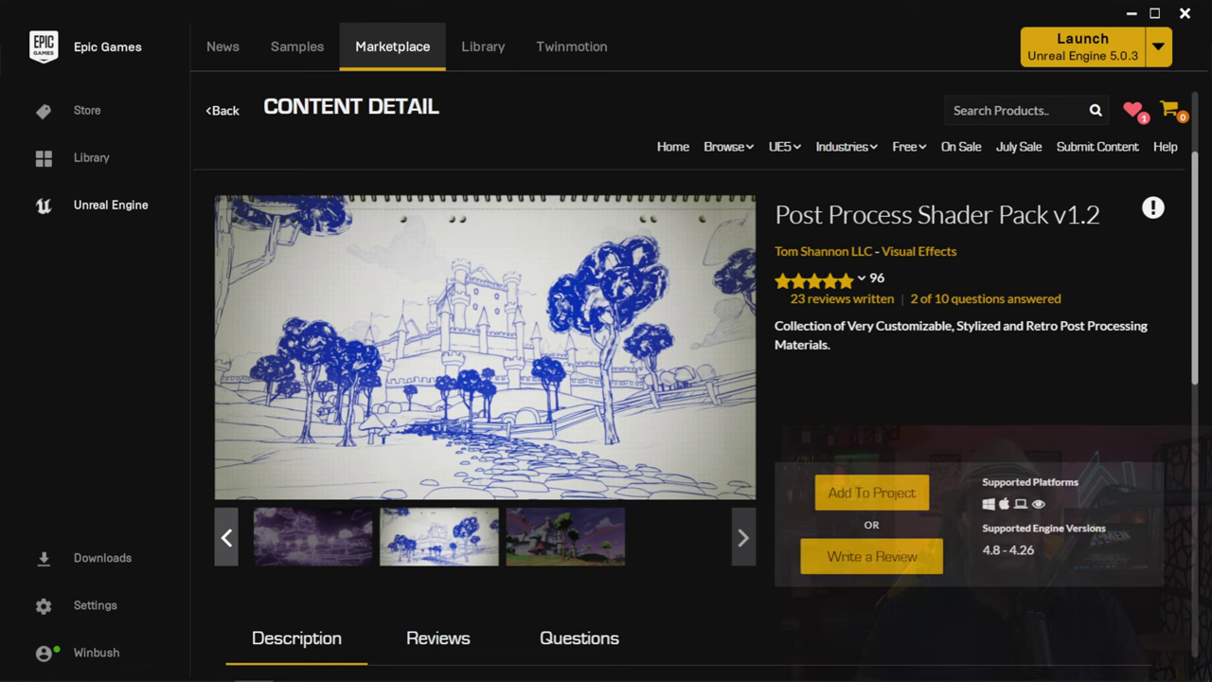
Step: Switch to the browser to view the TS_PostProcess.zip download page, and minimize it when finished
key(super)
click(332, 666)
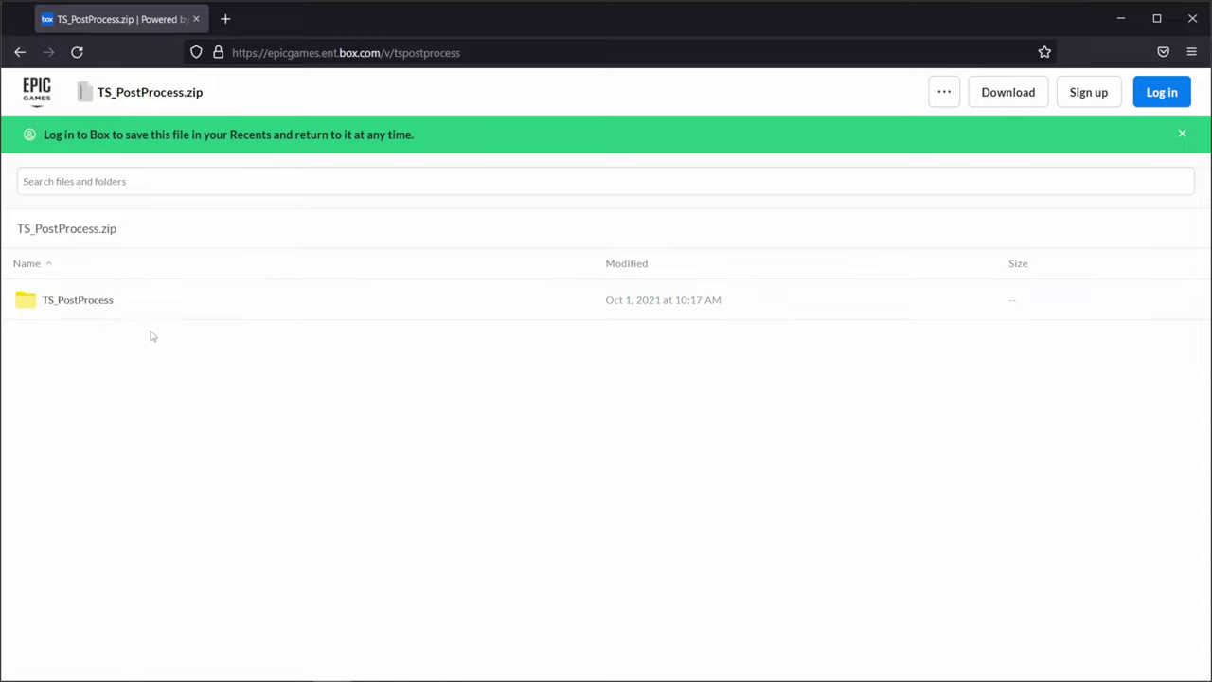
click(1122, 19)
Step: Switch to File Explorer and locate the TS_PostProcess folder inside the StopTheViolence project's Content folder
key(super)
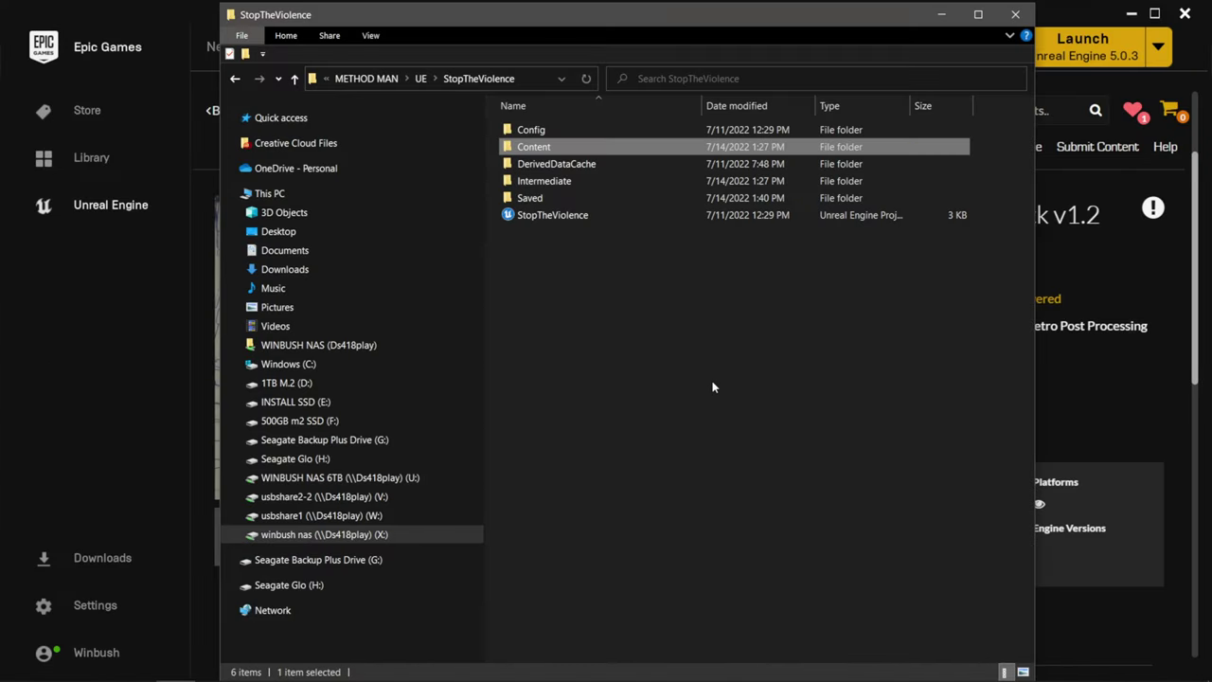
click(606, 341)
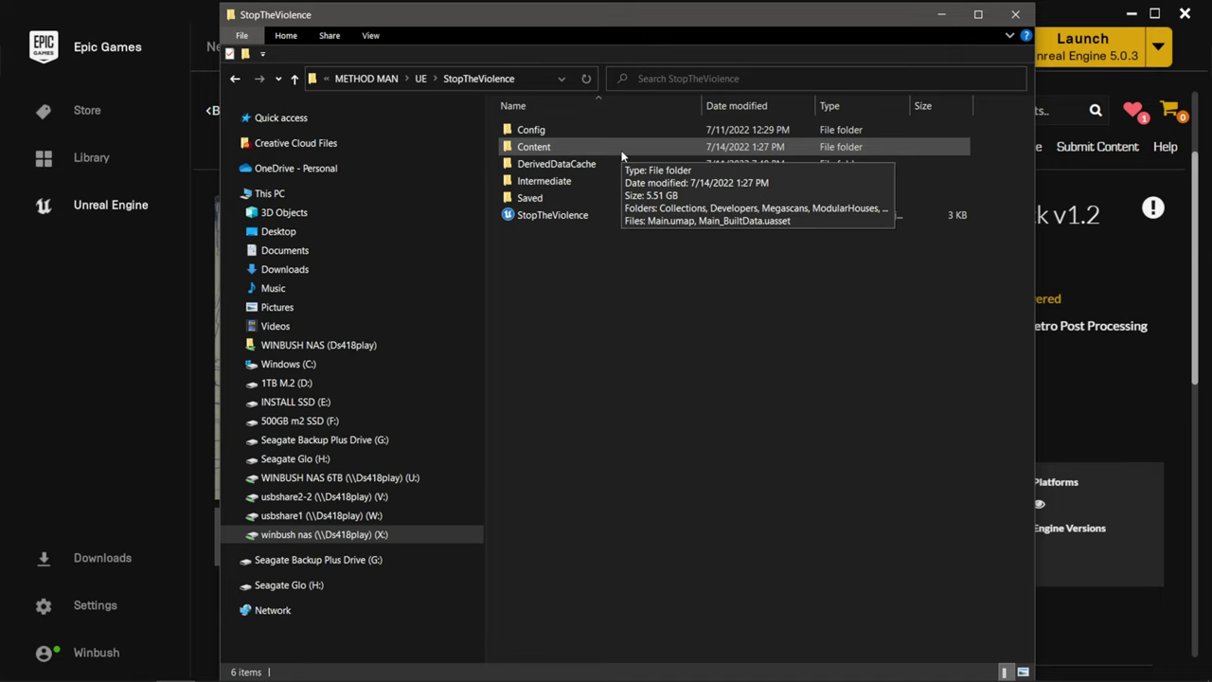
double_click(557, 147)
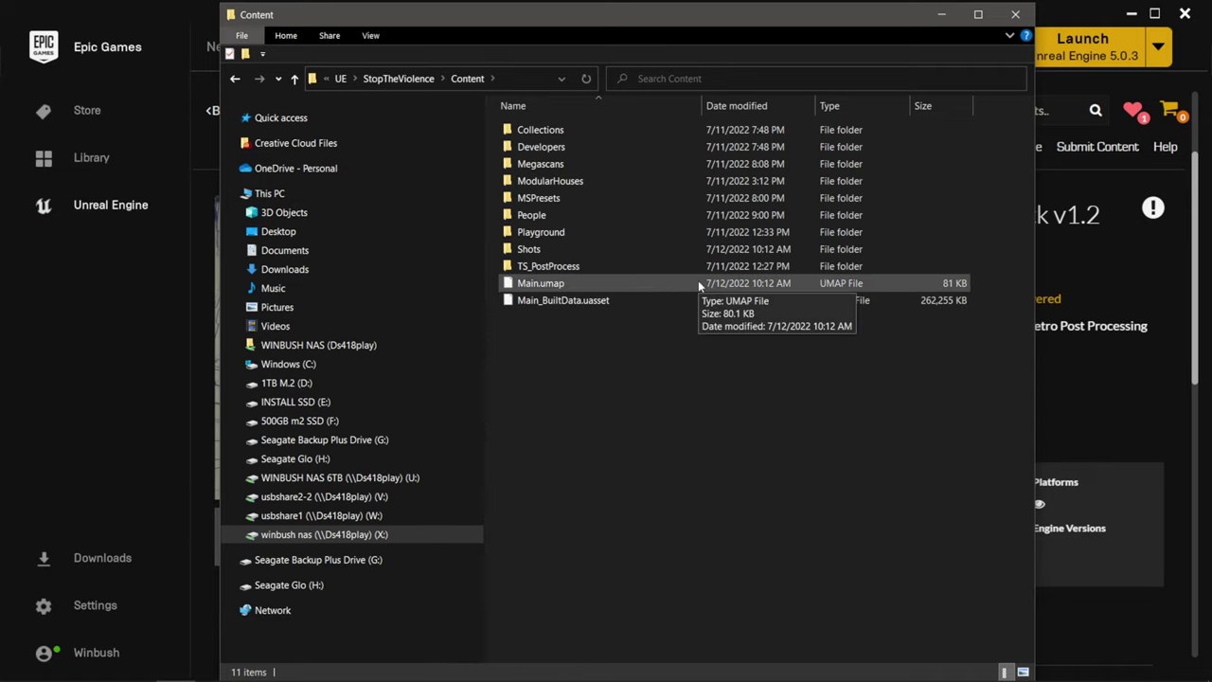
click(596, 272)
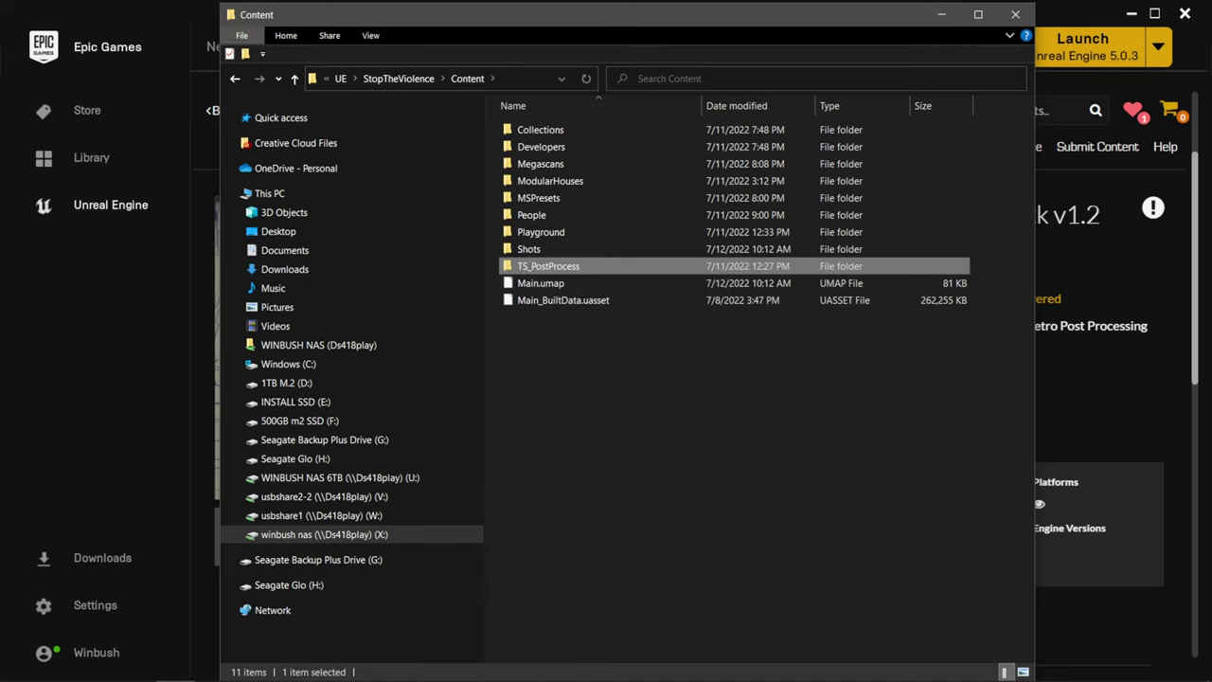
Step: Switch to Unreal Editor and open the TS_PostProcessVolumes level from TS_PostProcess/Maps without saving the Main level
key(super)
click(292, 666)
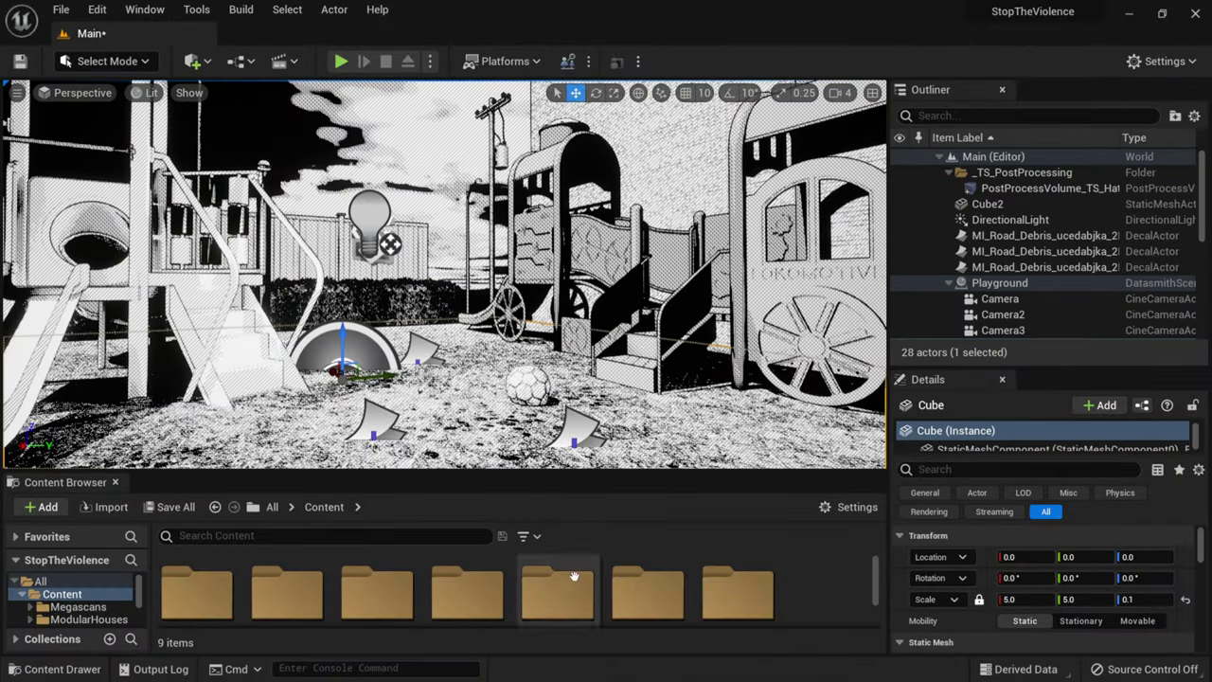
drag(348, 473, 336, 377)
scroll(112, 589, down, 1)
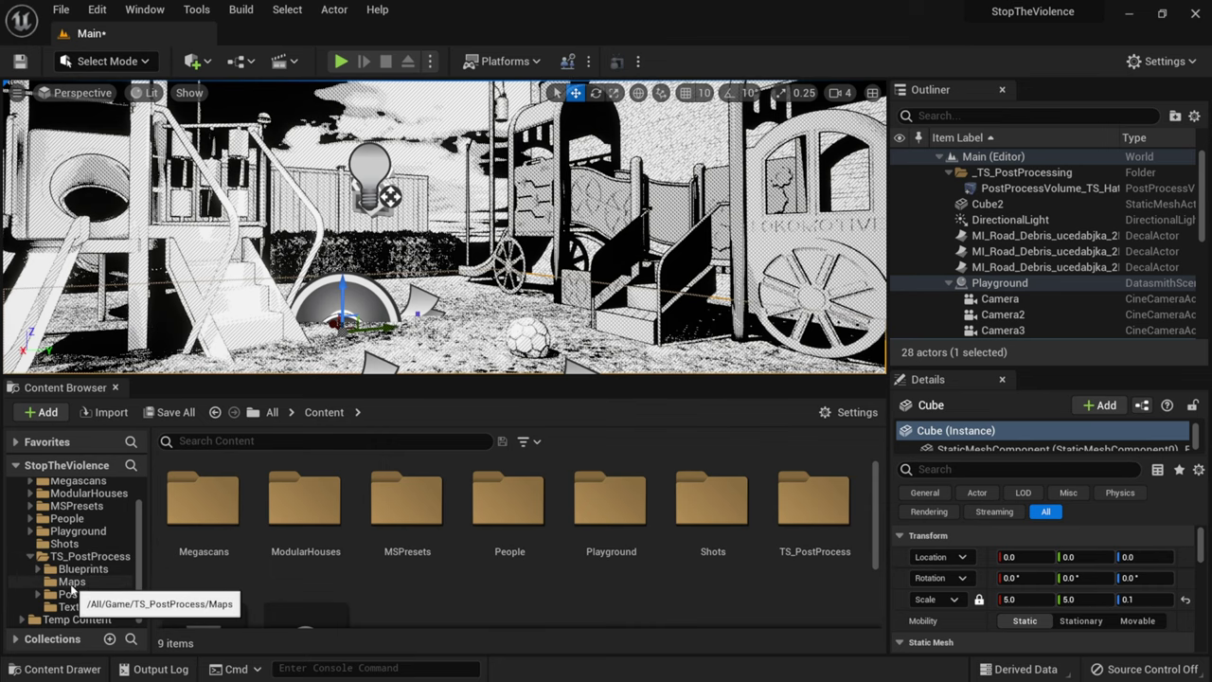
click(71, 581)
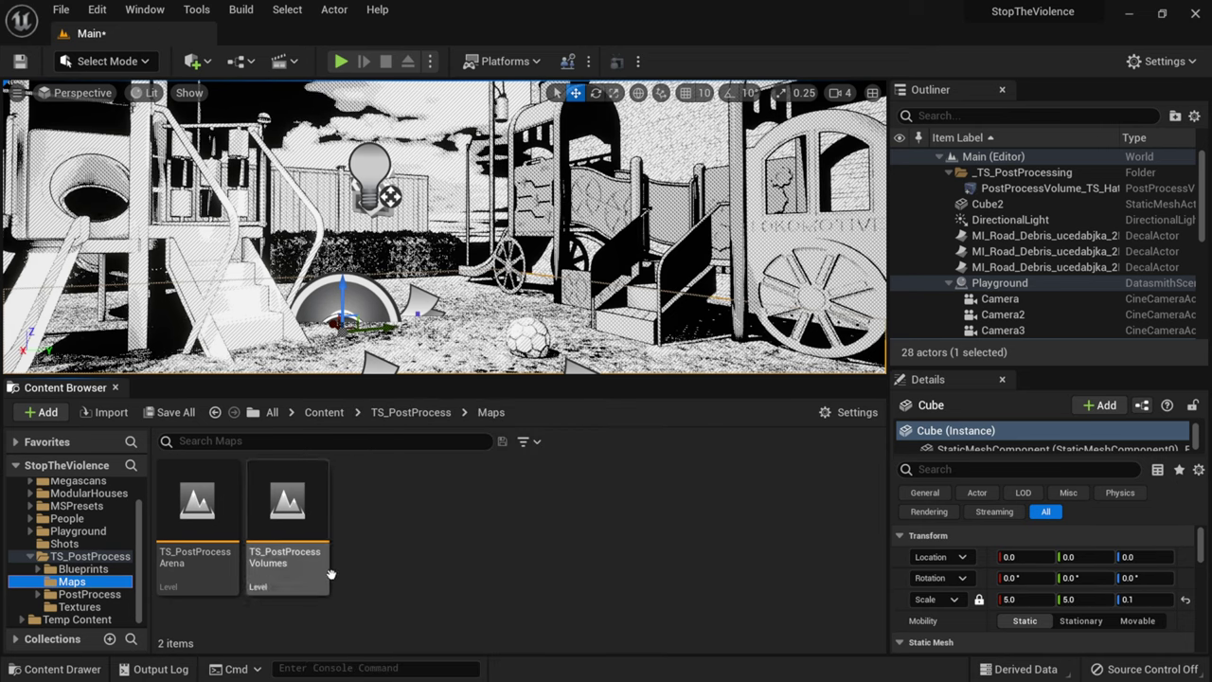
double_click(288, 511)
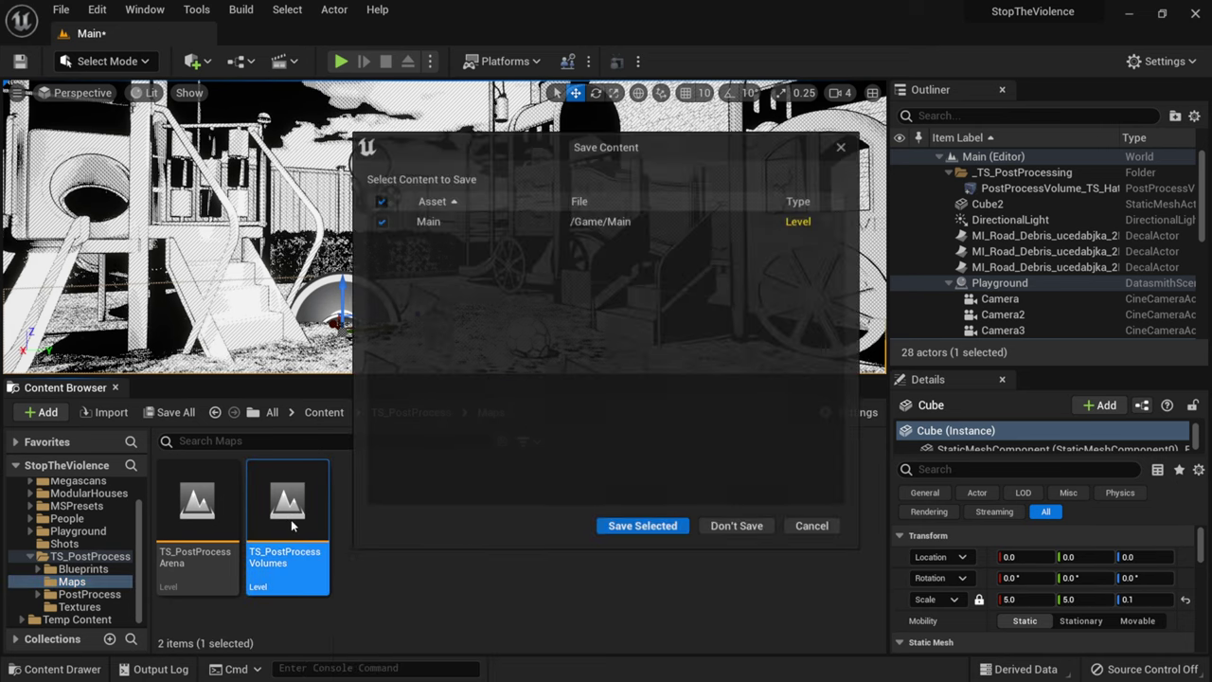
click(741, 523)
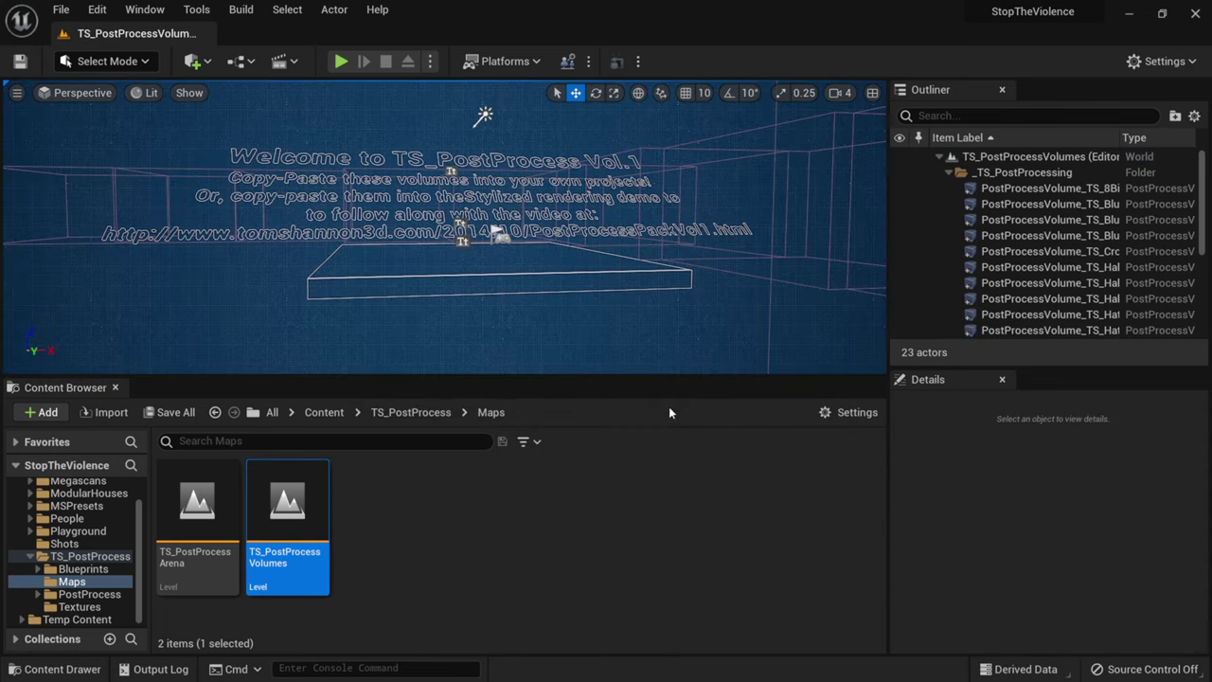
Step: Fly through the different post process volumes in the level to examine their visual styles
drag(638, 376, 638, 490)
right_drag(637, 458, 612, 449)
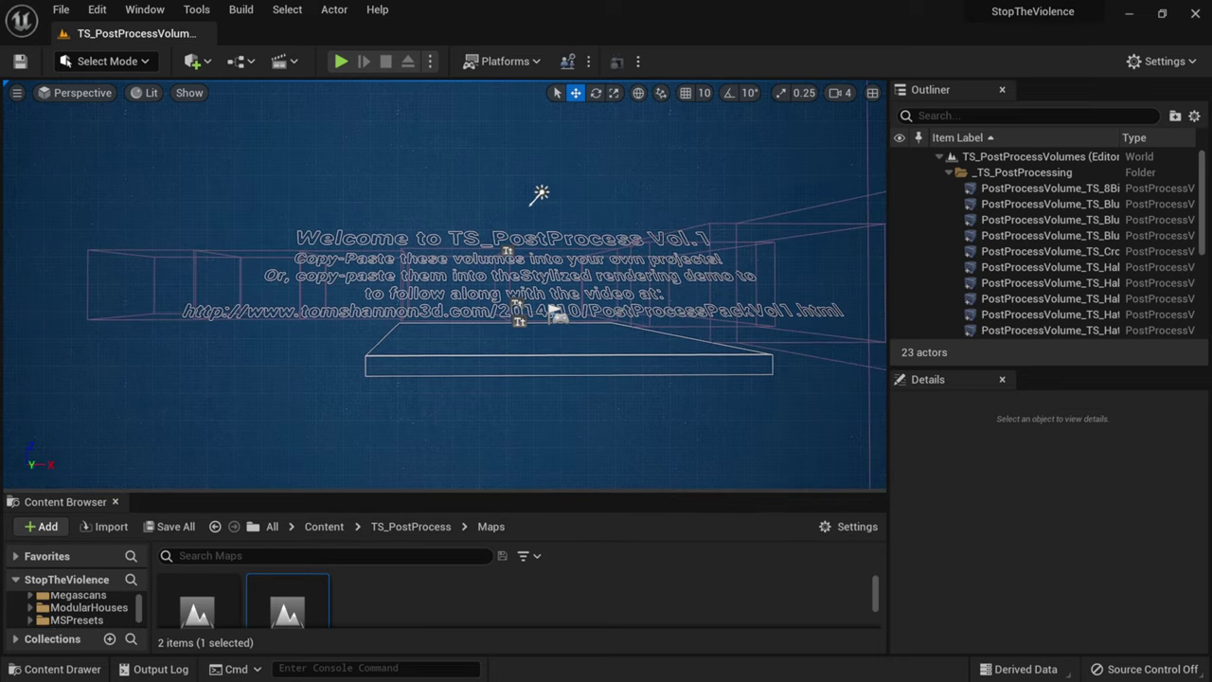
key(s)
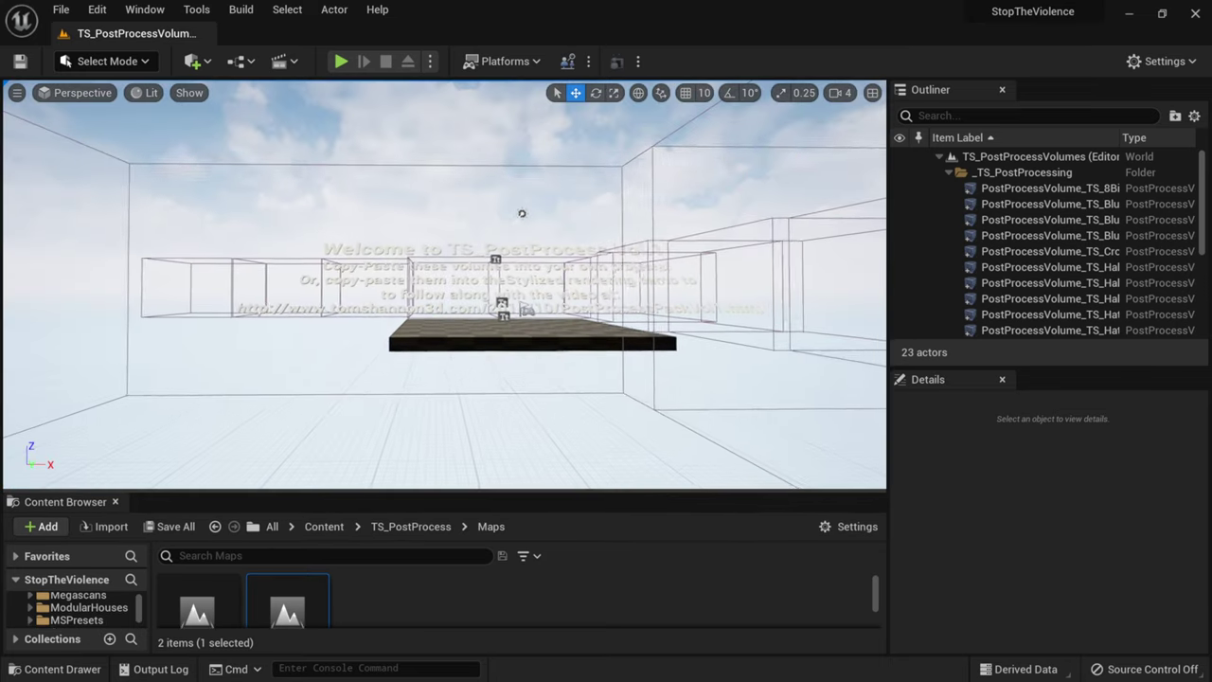
key(d)
right_drag(615, 440, 622, 459)
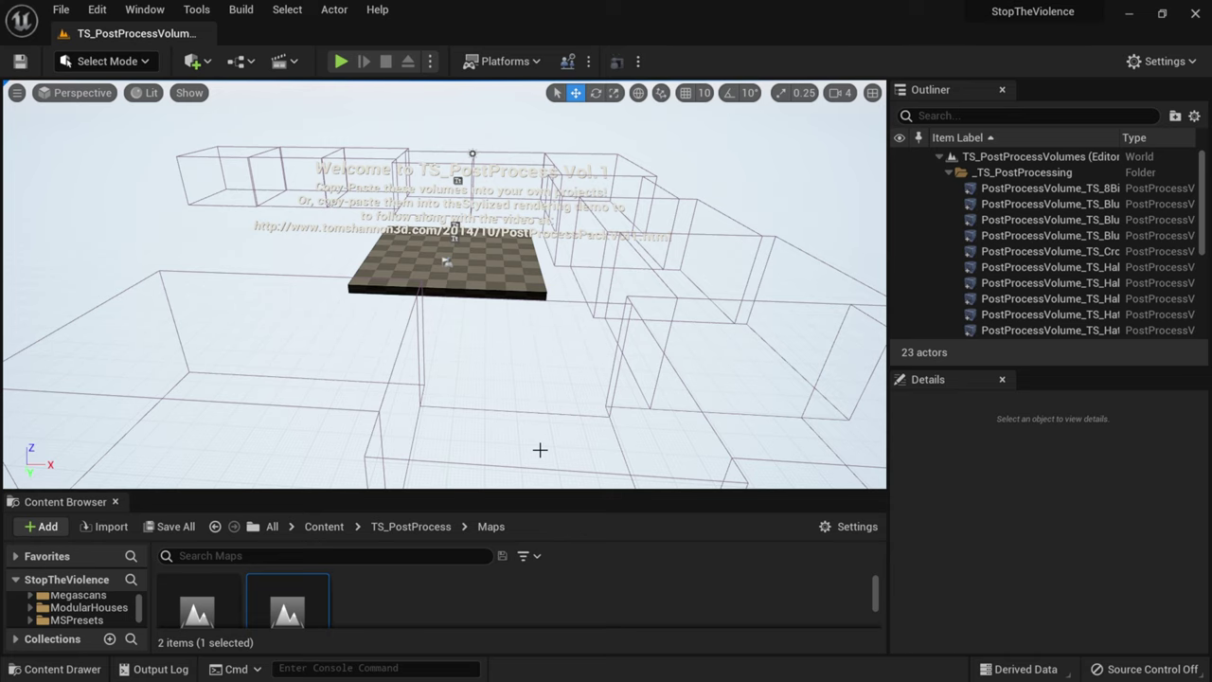
key(w)
mouse_move(543, 450)
right_down()
mouse_move(542, 465)
mouse_move(542, 408)
mouse_move(551, 416)
mouse_move(577, 395)
mouse_move(550, 395)
mouse_move(545, 453)
right_up()
key(d)
key(a)
right_drag(297, 274, 297, 275)
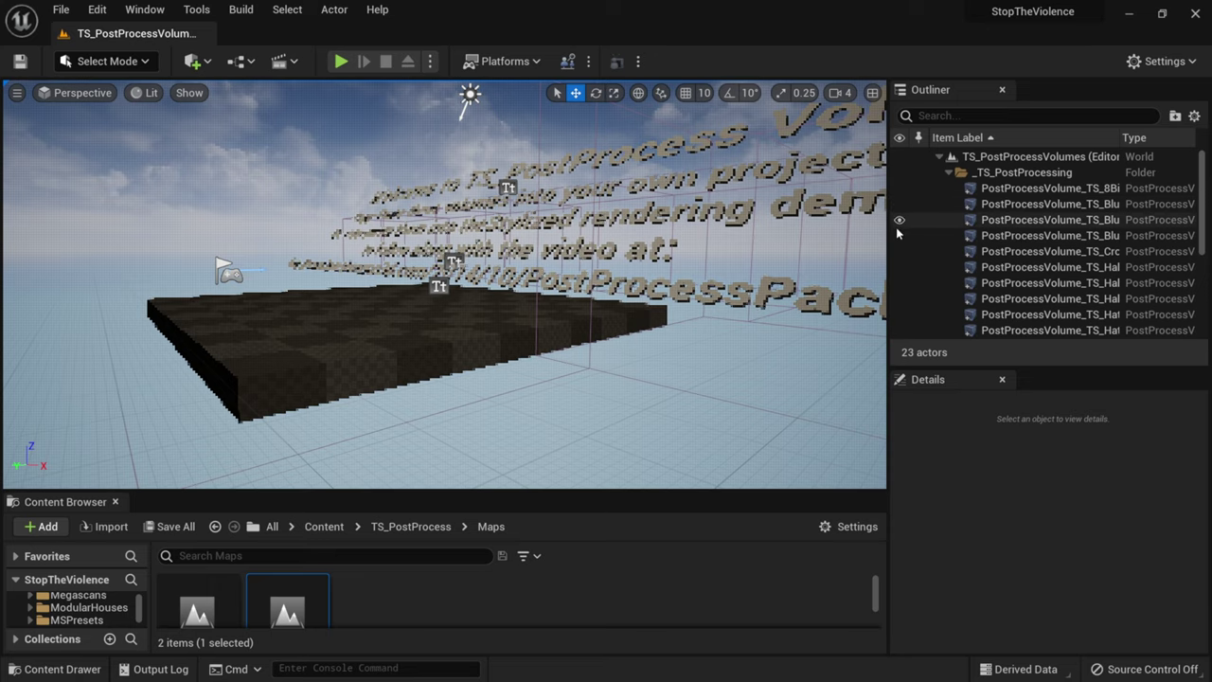
Step: Widen the Outliner to read the actor names and copy the PostProcessVolume_TS_8Bit actor
drag(888, 225, 784, 225)
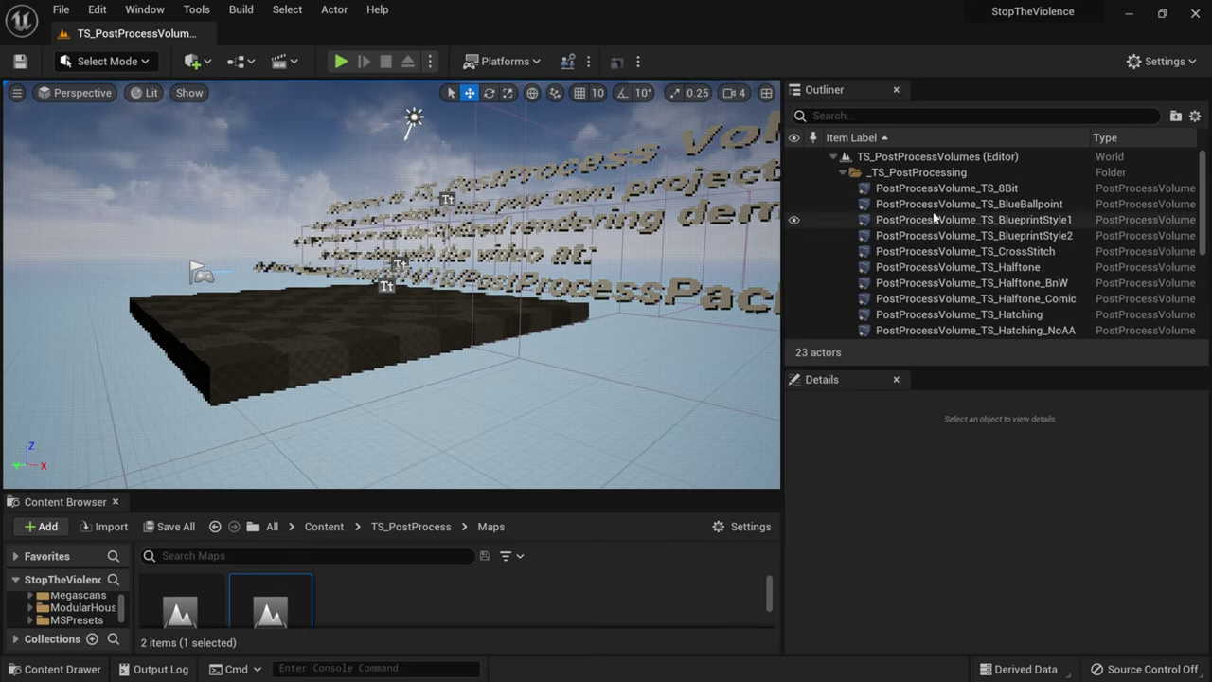
click(989, 189)
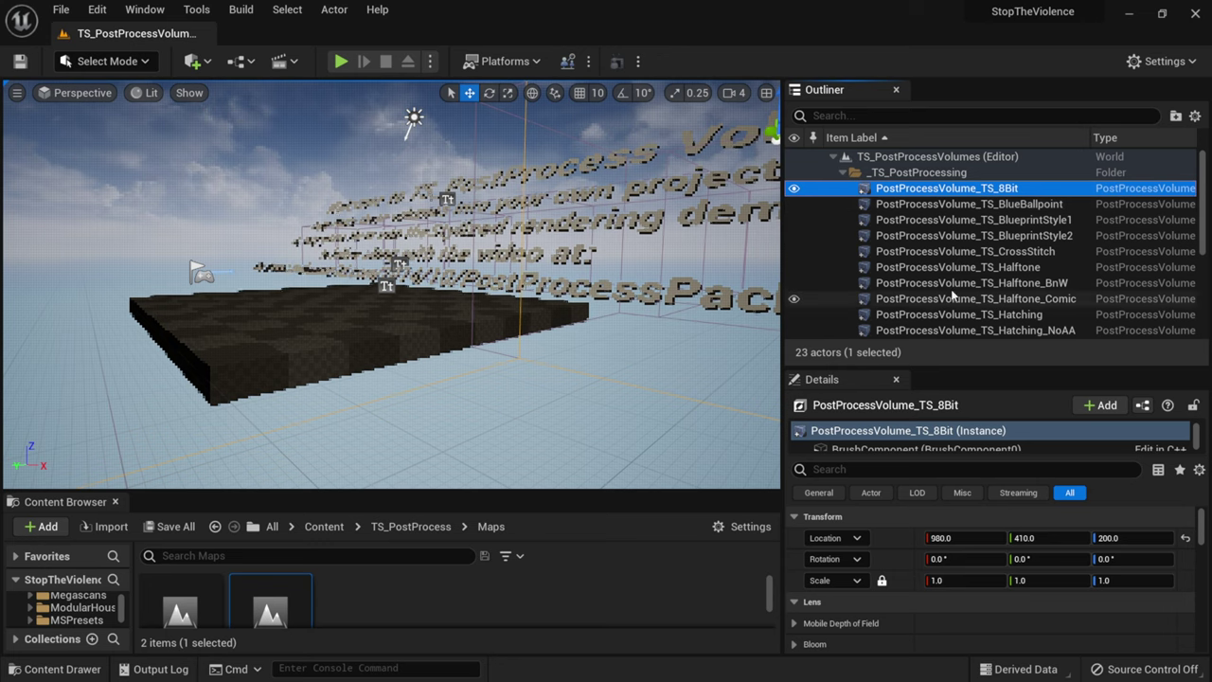
right_click(1010, 189)
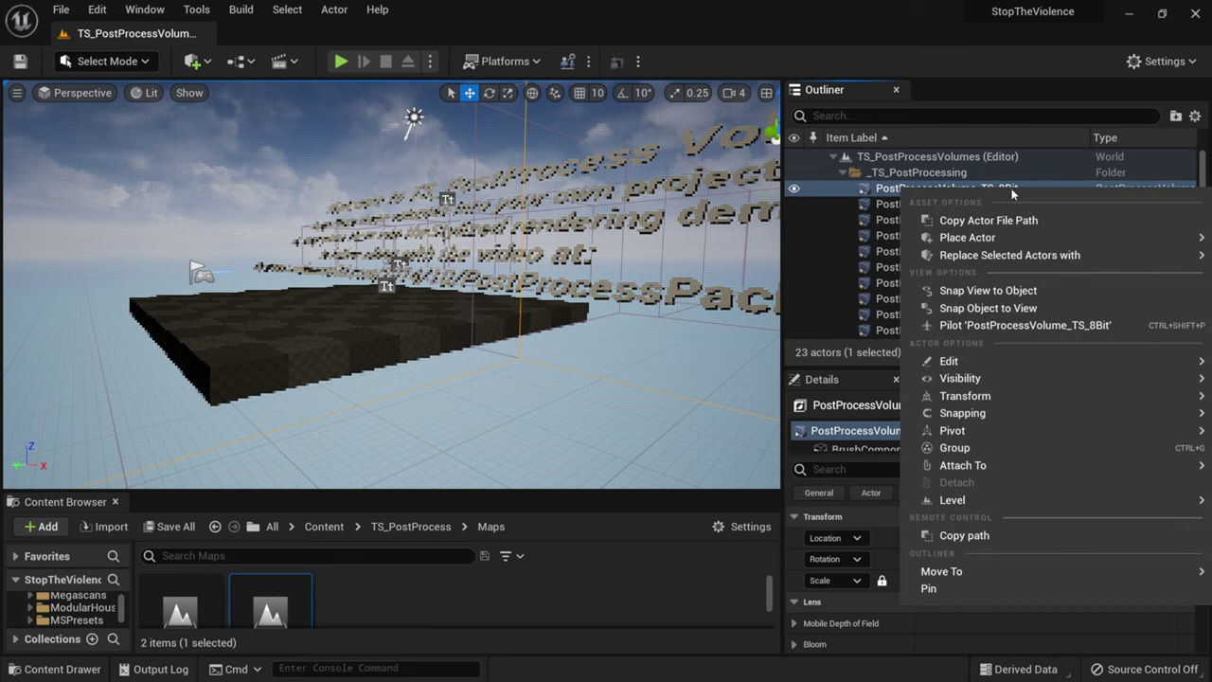
mouse_move(1011, 362)
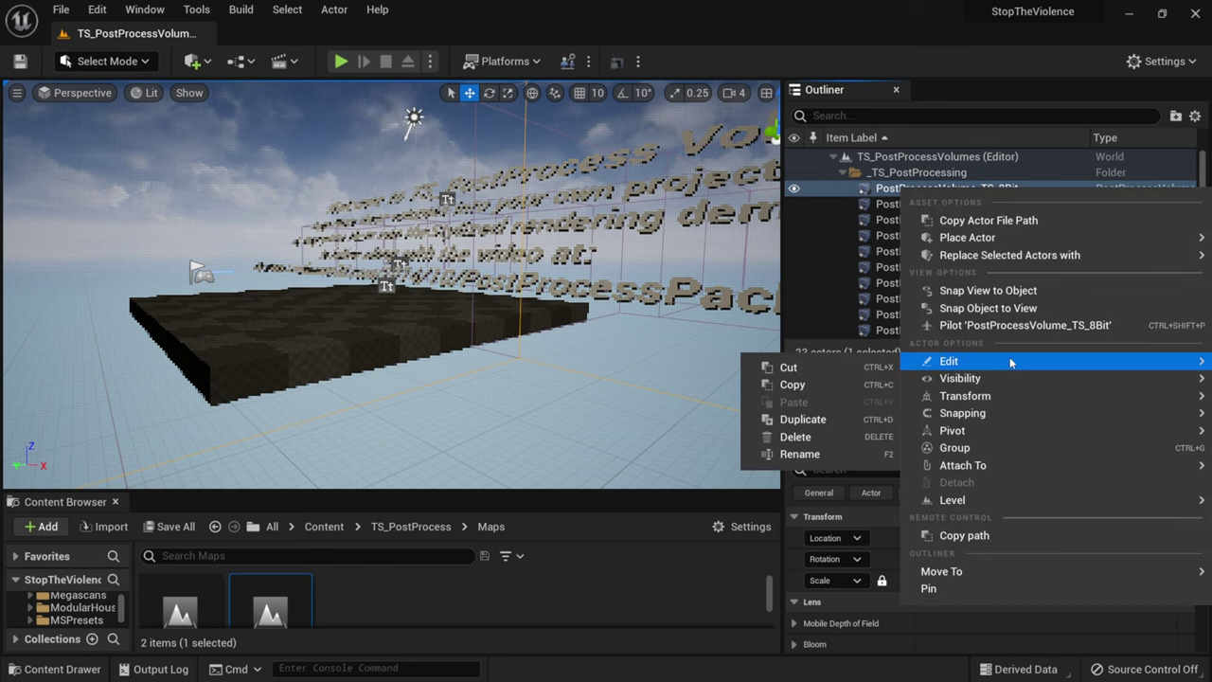
click(830, 386)
Step: Open the Main level from the project's root Content folder
drag(679, 492, 679, 381)
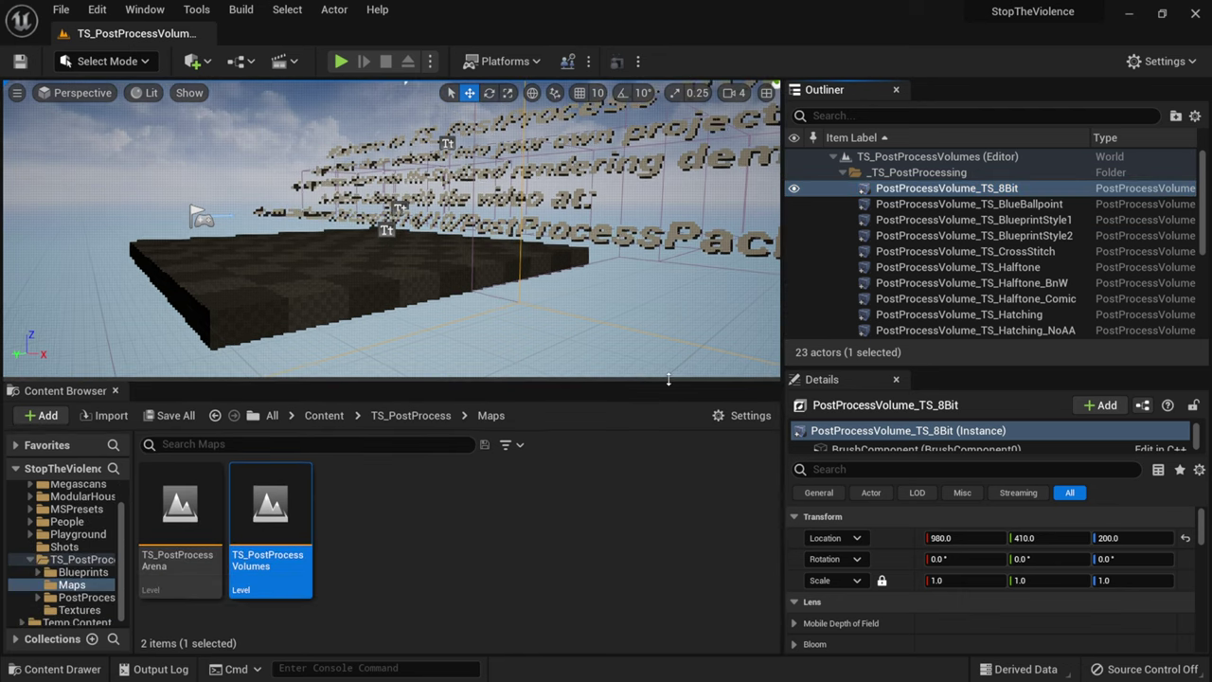
scroll(123, 535, up, 2)
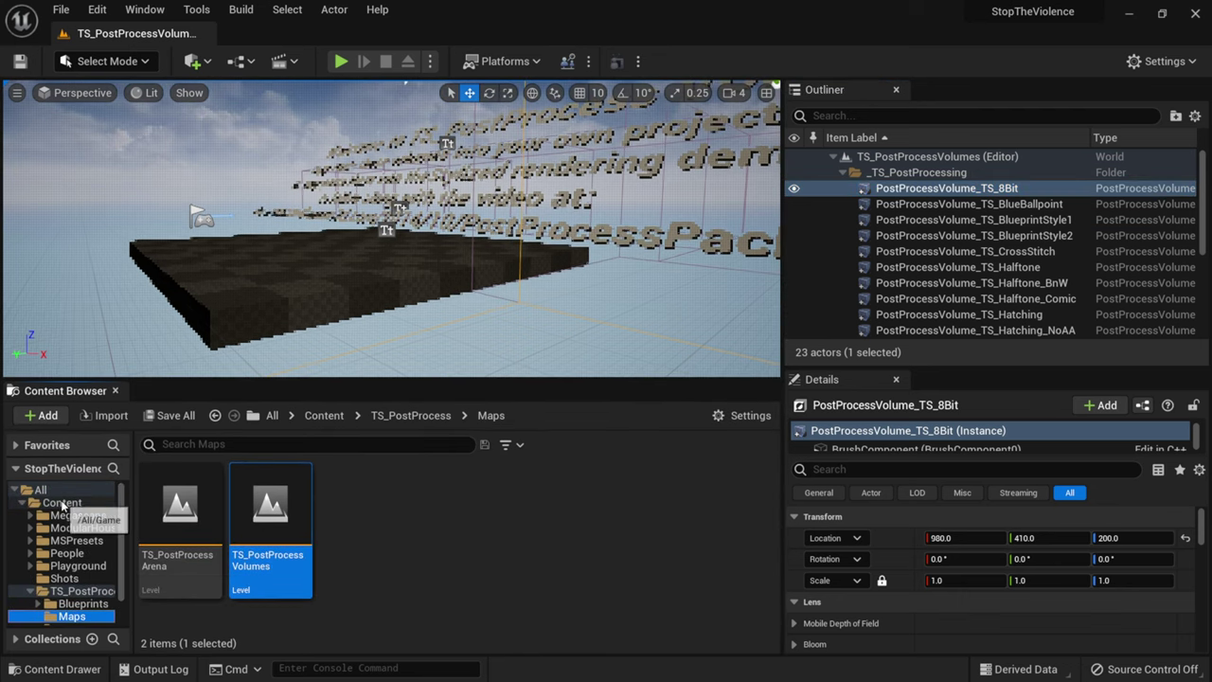
click(61, 502)
scroll(630, 518, down, 2)
double_click(284, 565)
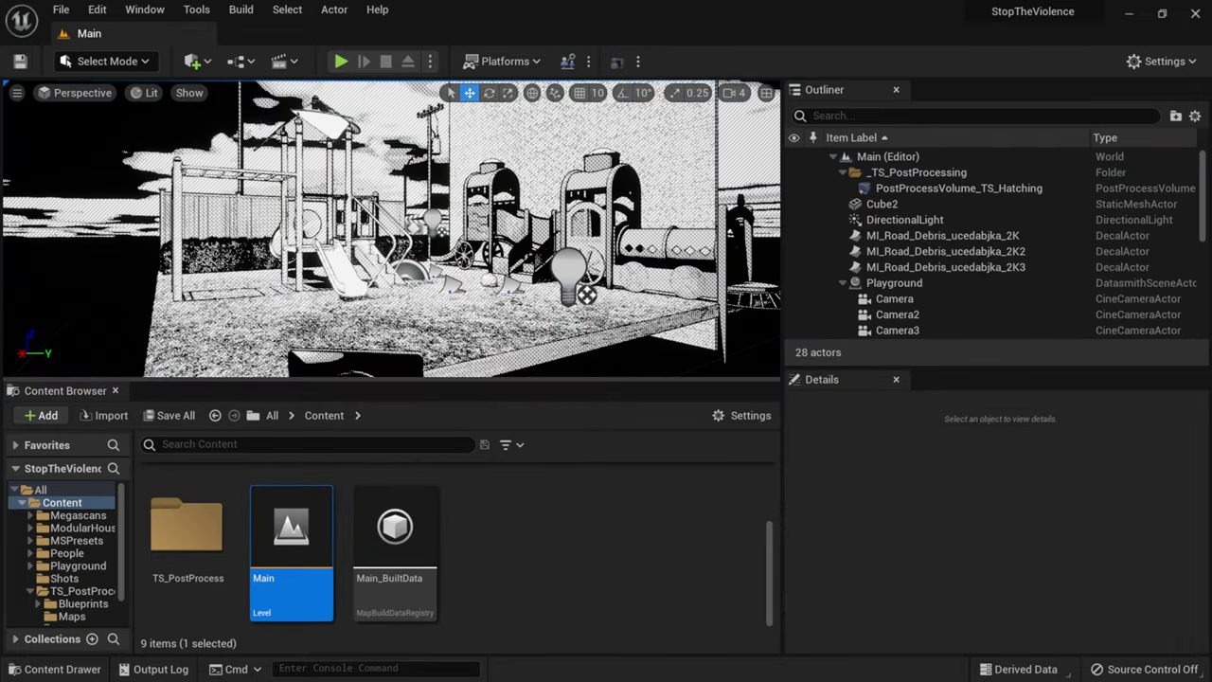
Step: Paste the copied PostProcessVolume_TS_8Bit actor into the Main level
key(w)
mouse_move(391, 227)
right_down()
mouse_move(350, 228)
mouse_move(410, 228)
right_up()
drag(640, 379, 640, 466)
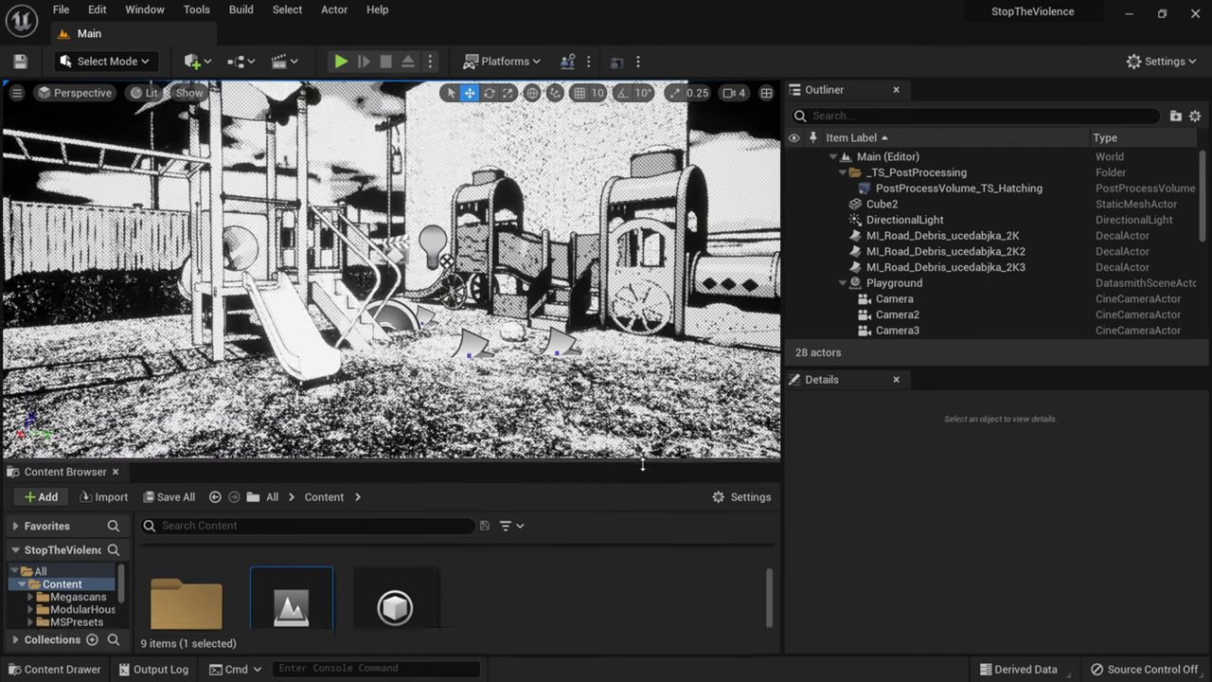
click(887, 157)
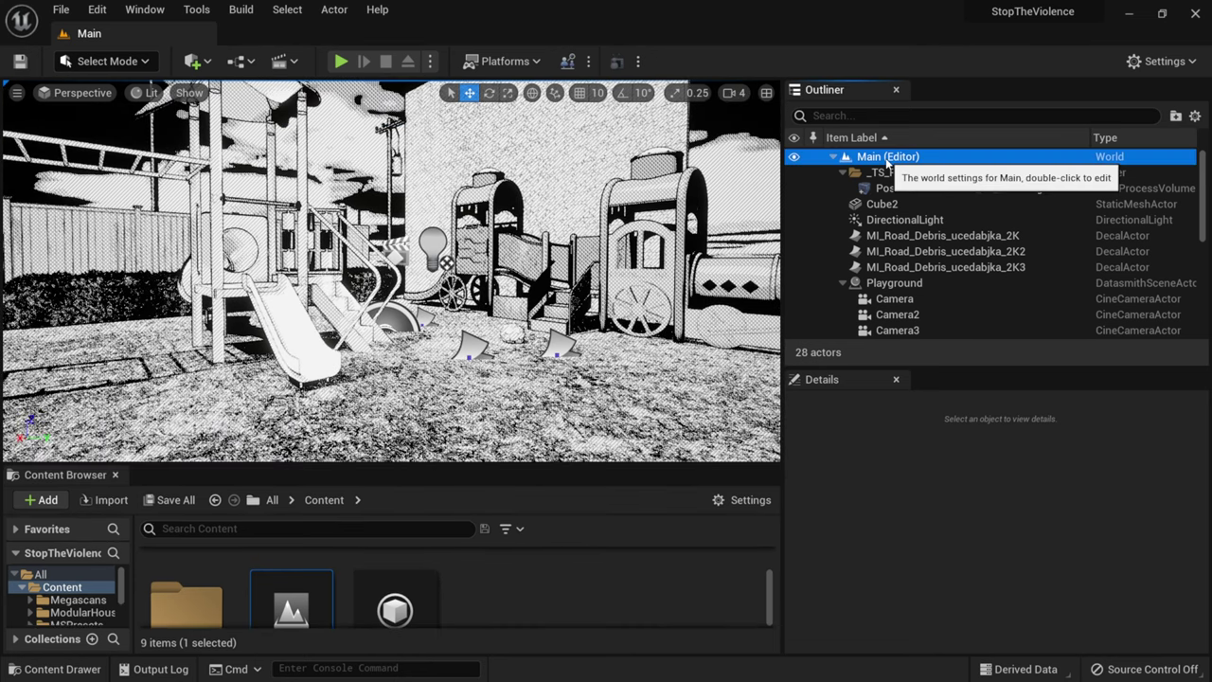
right_click(875, 163)
mouse_move(916, 227)
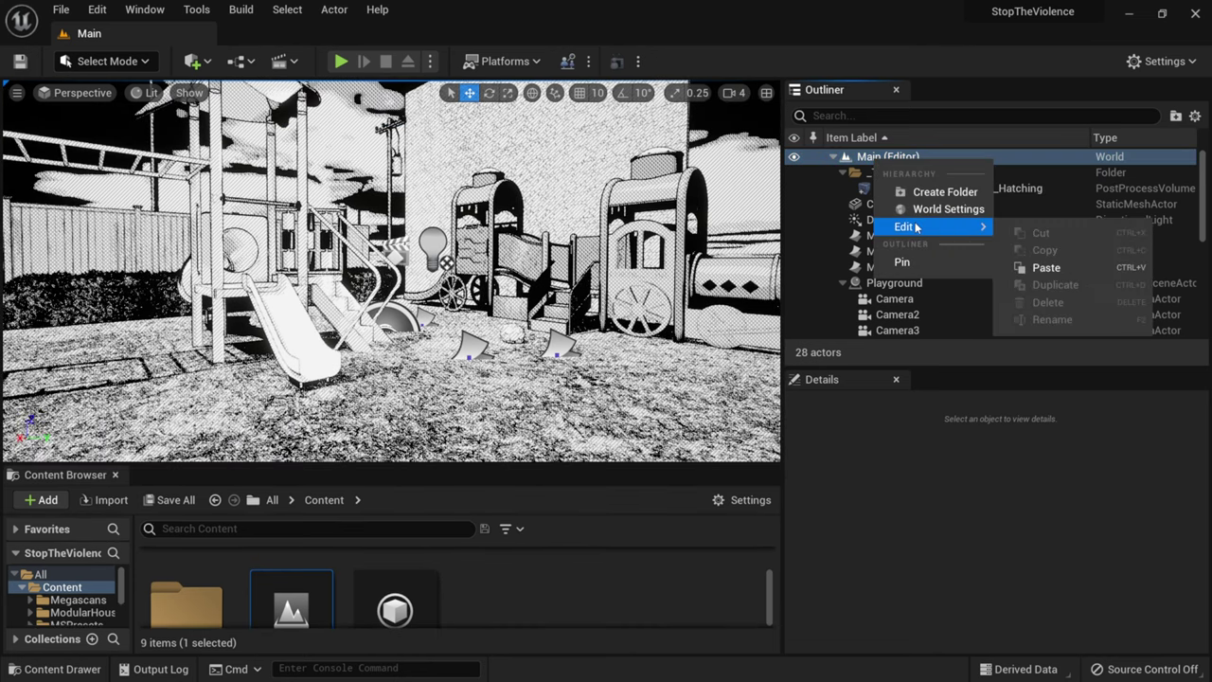
click(1069, 269)
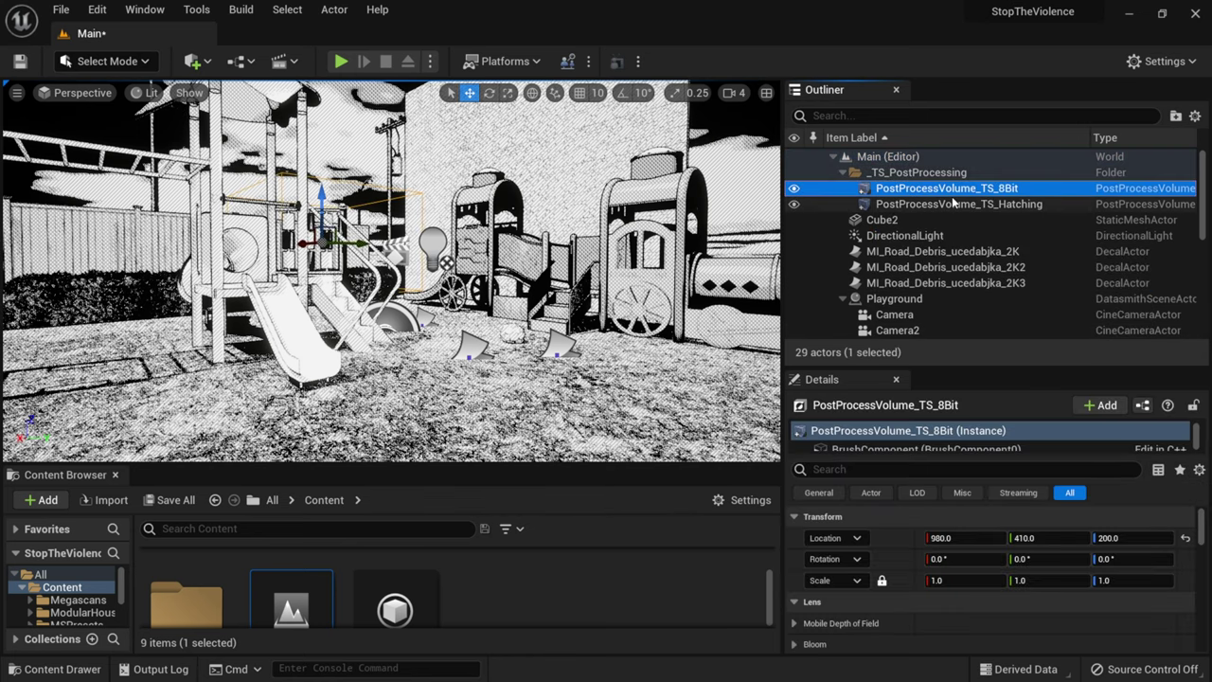
Step: Hide the PostProcessVolume_TS_Hatching actor and select the PostProcessVolume_TS_8Bit actor in the Main level
click(997, 207)
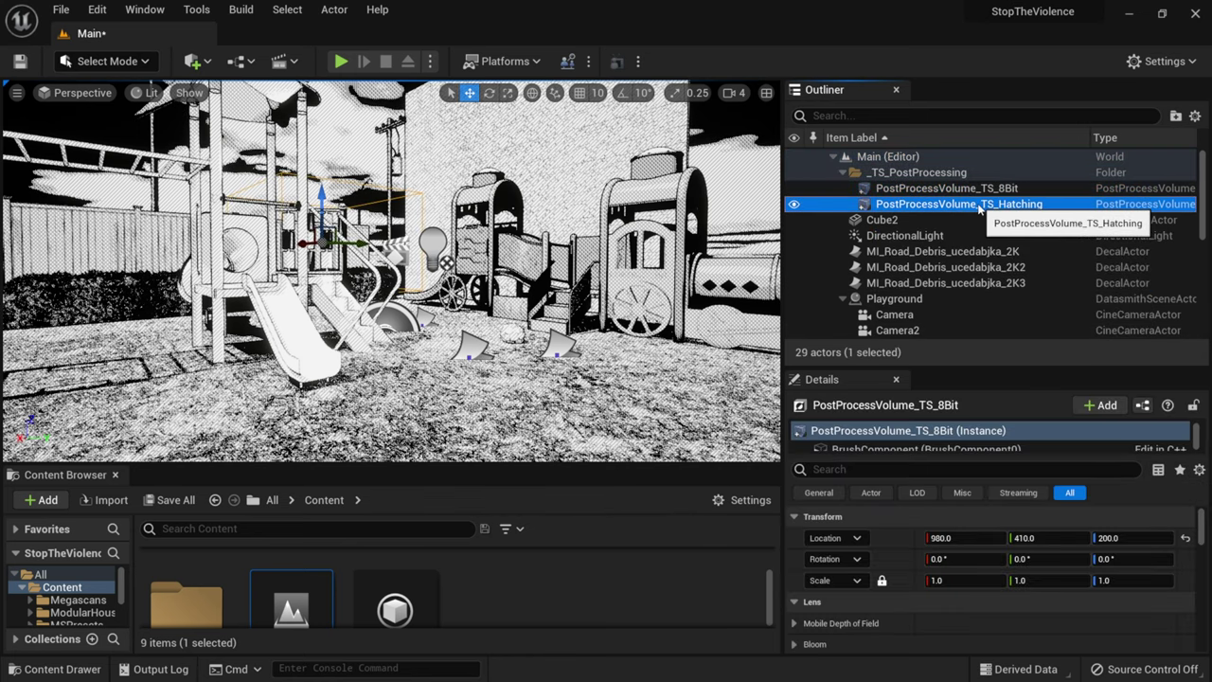
click(794, 206)
click(915, 191)
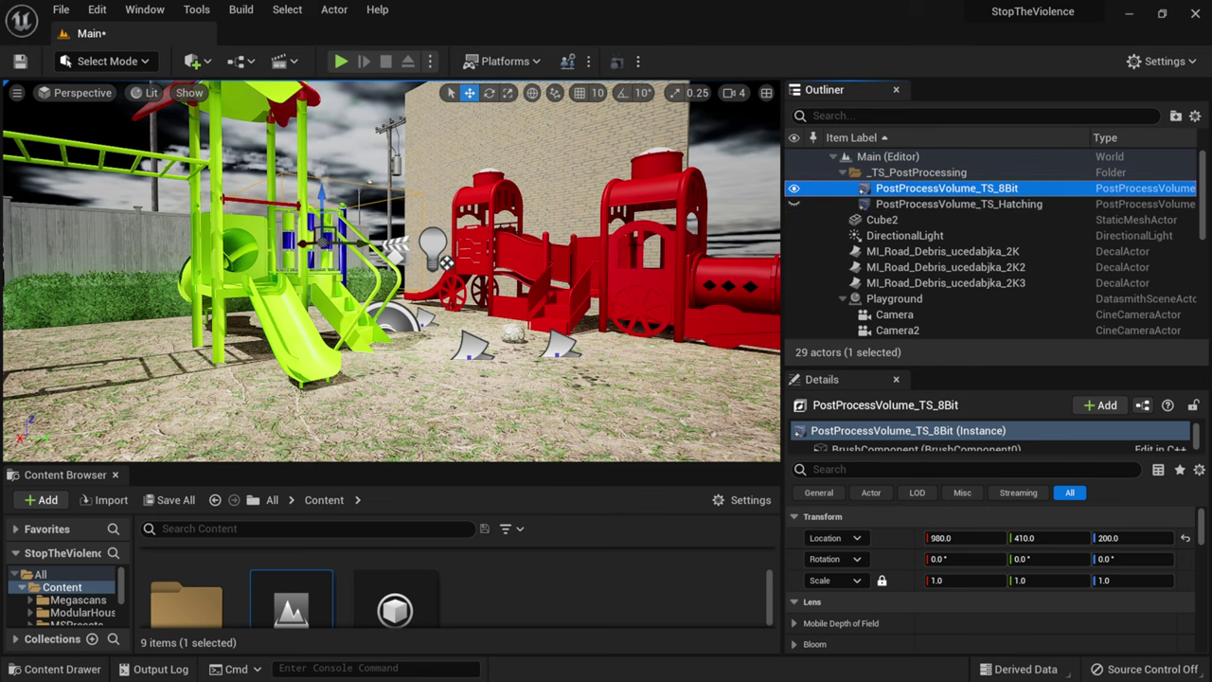
right_drag(407, 275, 383, 267)
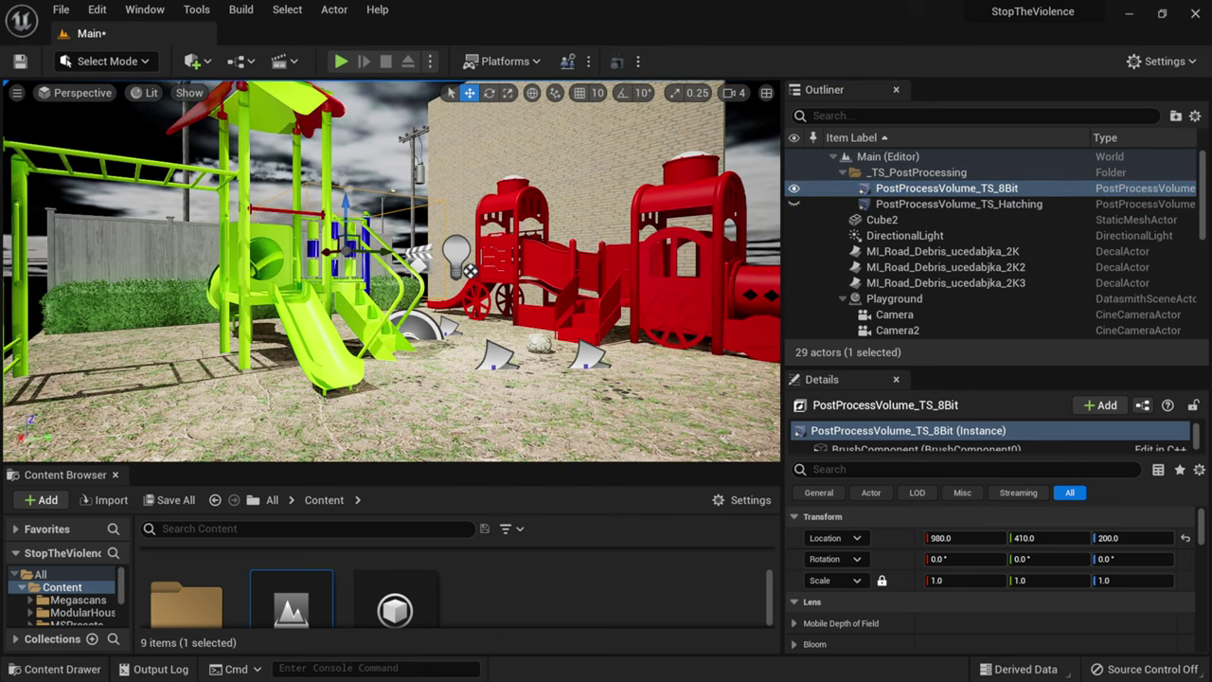
right_drag(392, 271, 393, 299)
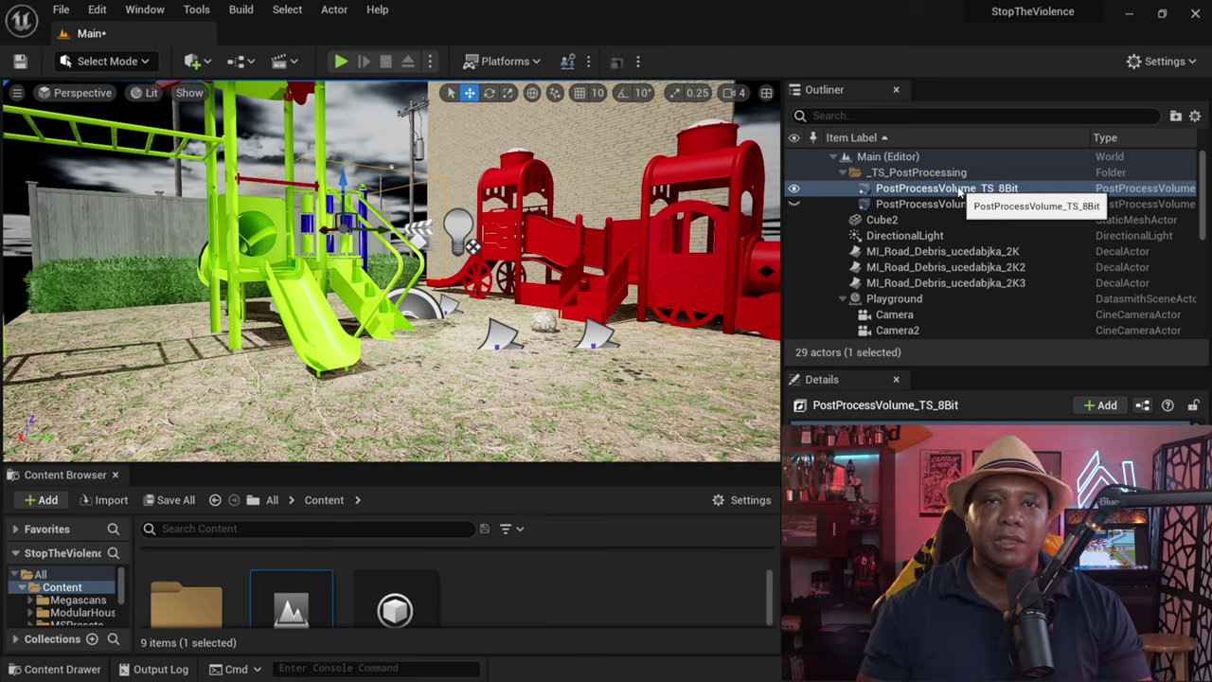
Step: Find the Infinite Extent (Unbound) property of PostProcessVolume_TS_8Bit using the filter "unb", enable it, and clear the filter
click(887, 469)
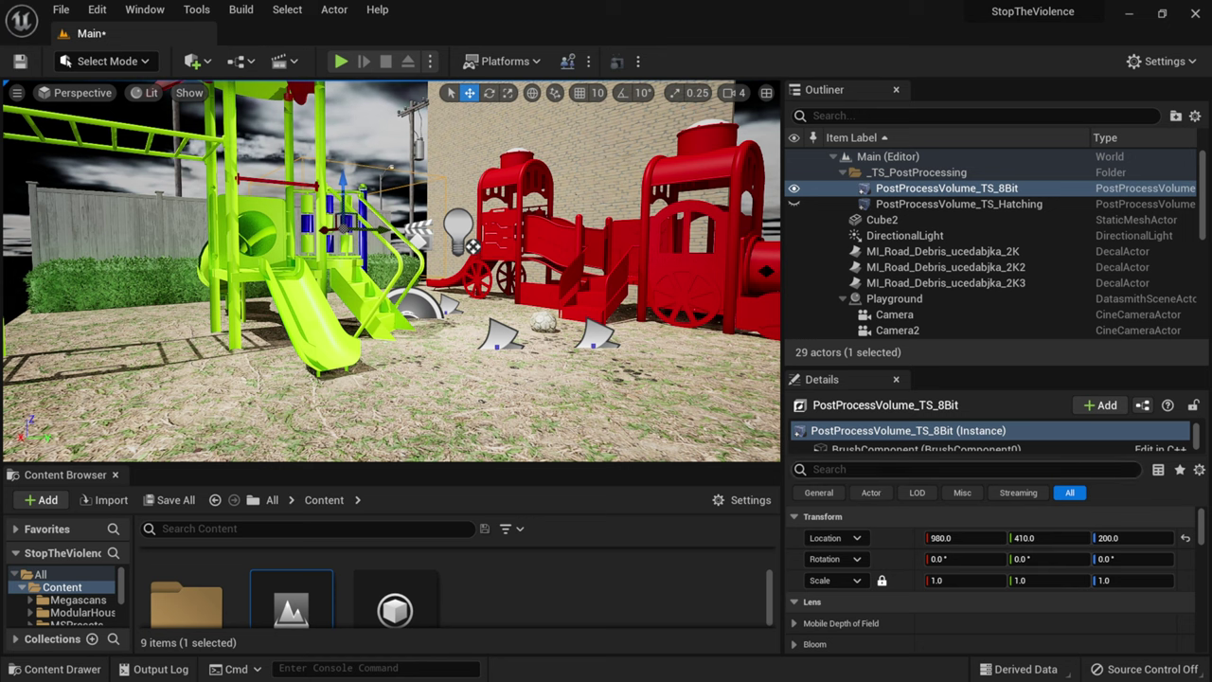
text(unb)
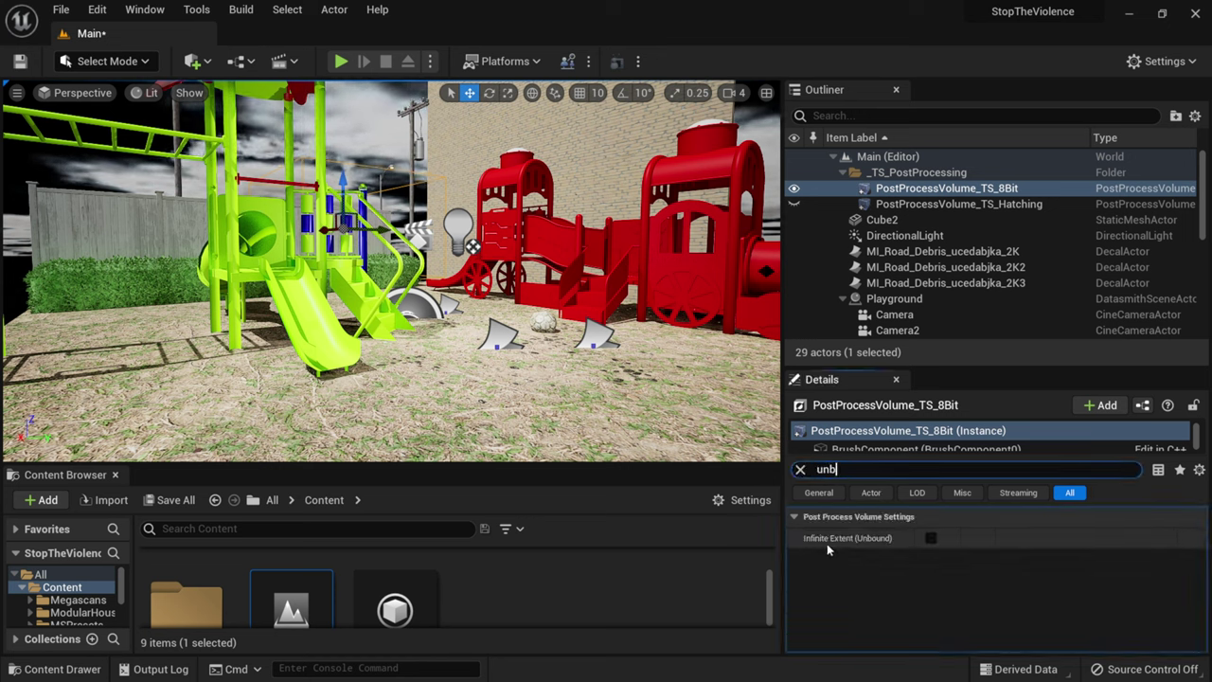
click(929, 539)
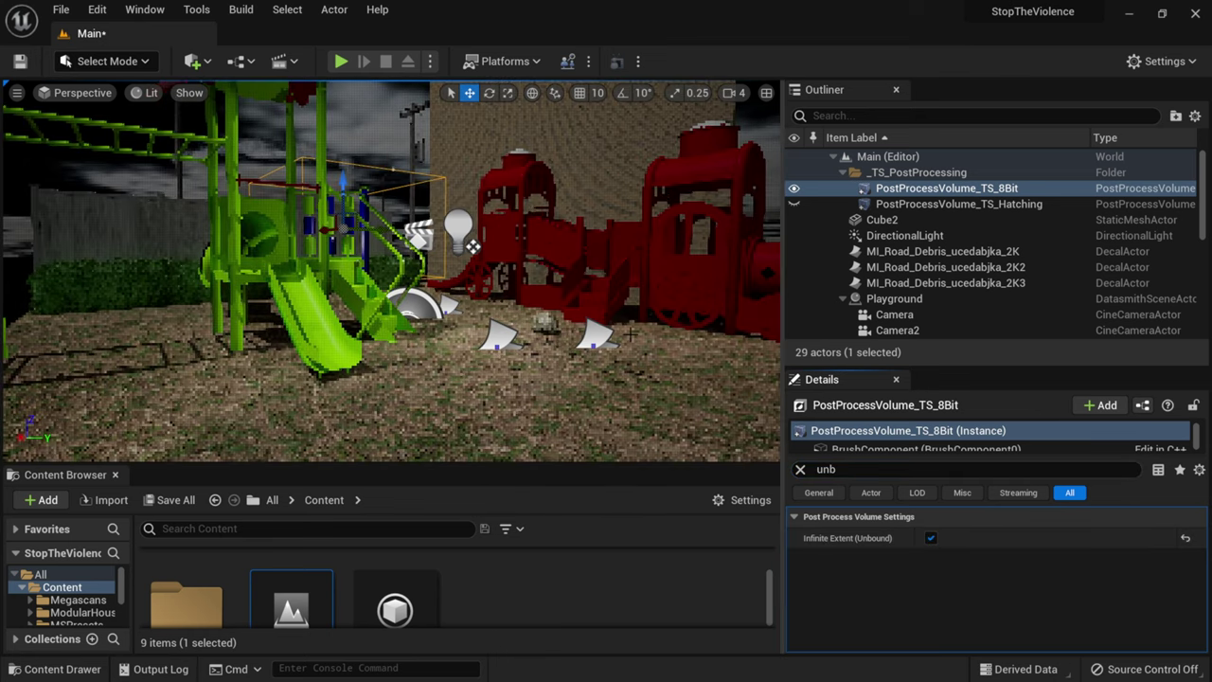
right_drag(606, 284, 626, 281)
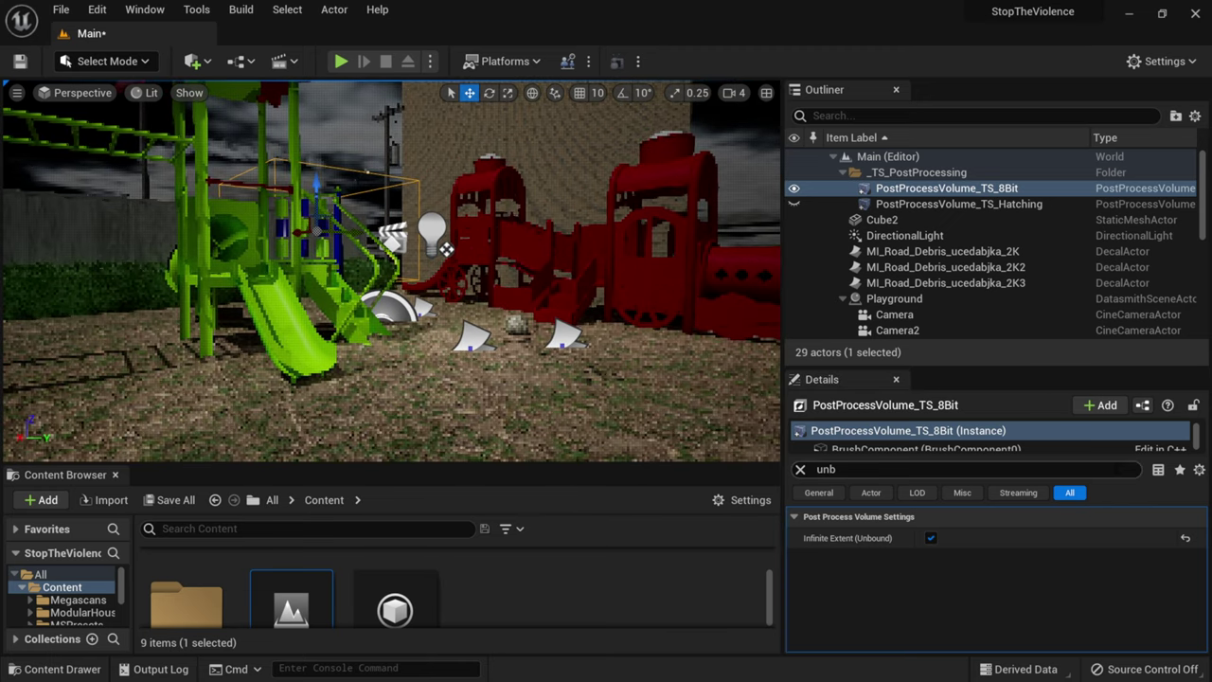
click(800, 469)
Step: Fly around the playground to examine the 8-bit effect across the whole level
right_drag(575, 328, 497, 329)
key(s)
key(w)
key(s)
key(a)
key(w)
key(s)
key(d)
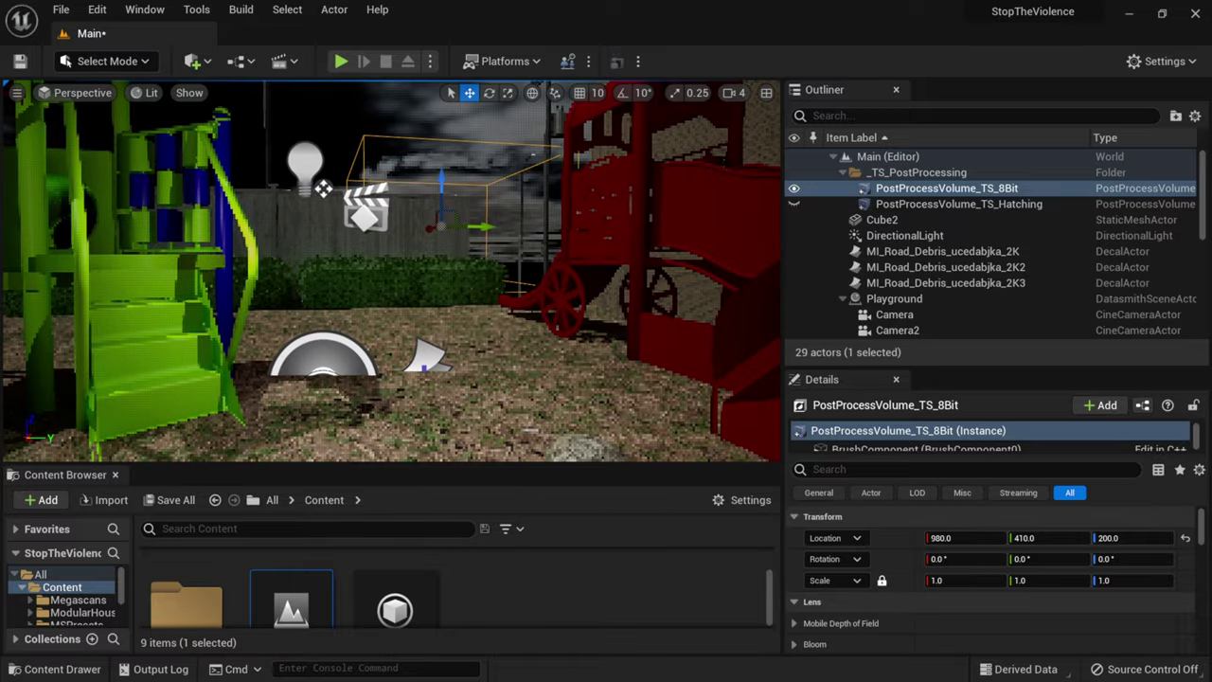
Step: Hide PostProcessVolume_TS_8Bit, show PostProcessVolume_TS_Hatching instead, and select it to view the hatching look on the playground
click(794, 188)
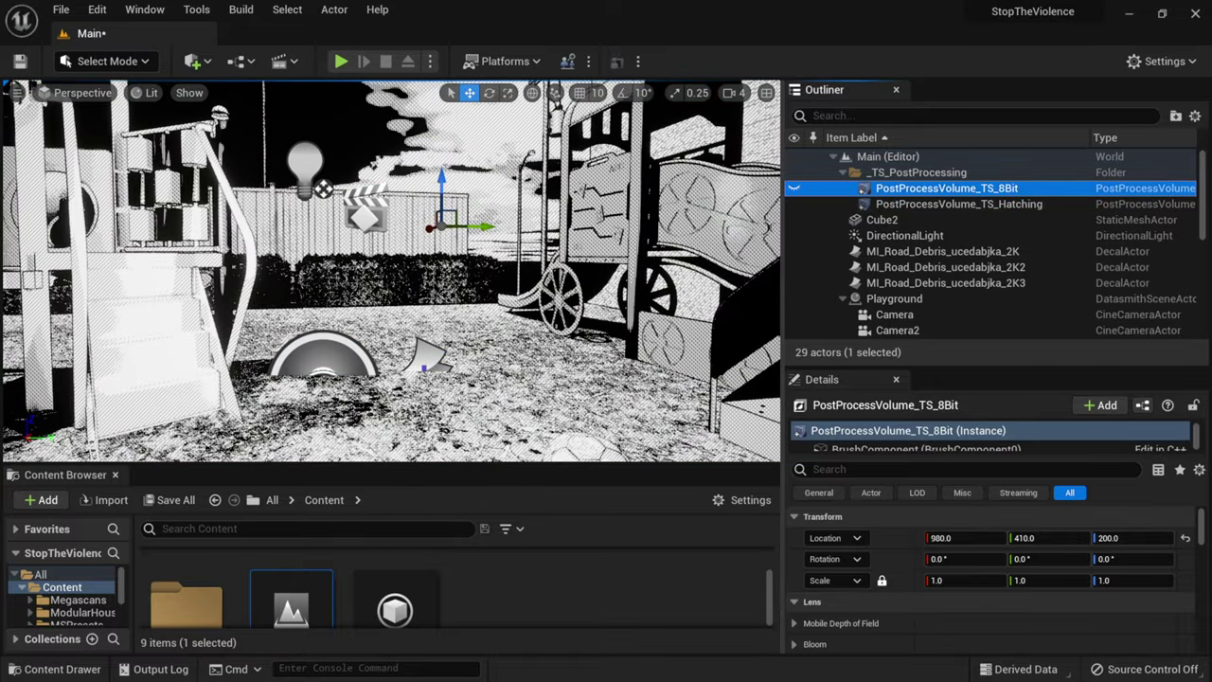
click(793, 188)
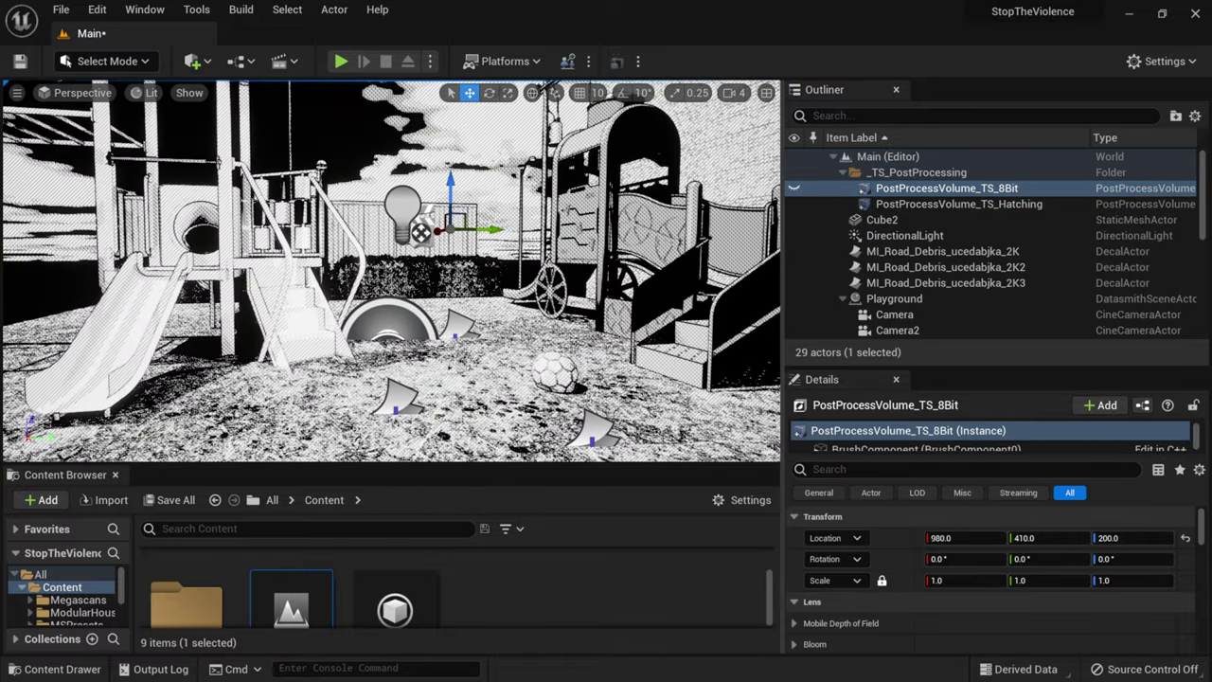
click(994, 205)
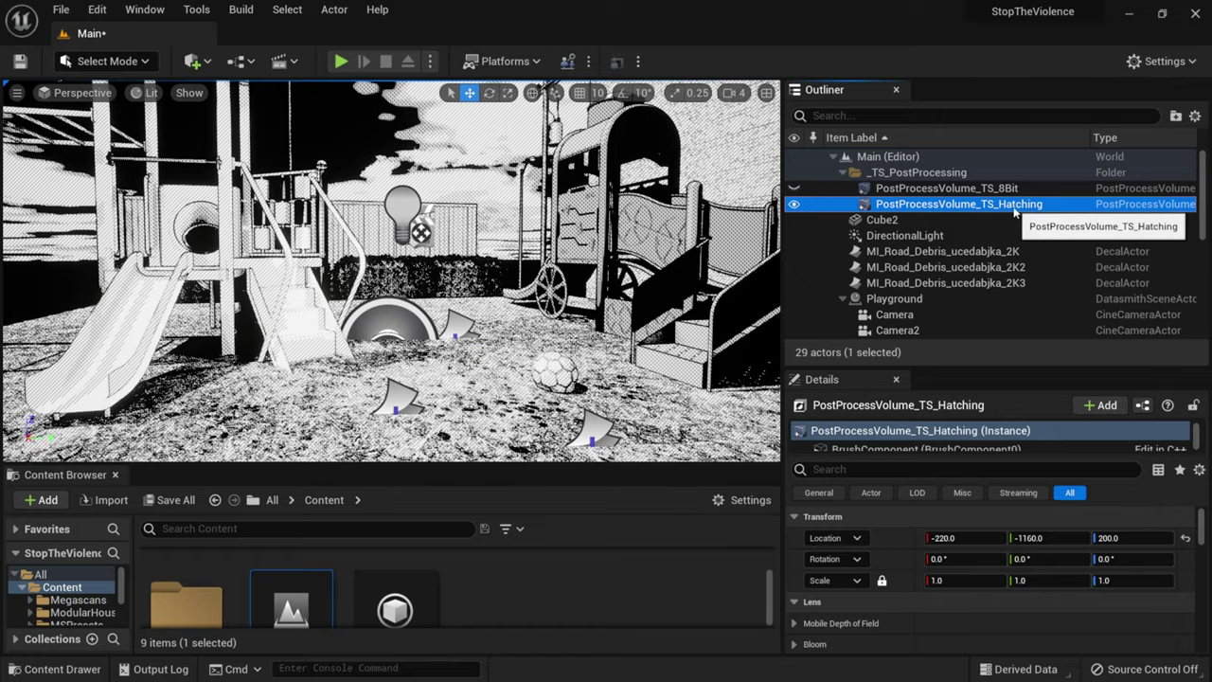
right_drag(474, 331, 464, 331)
key(a)
right_drag(417, 284, 337, 284)
right_drag(476, 273, 499, 272)
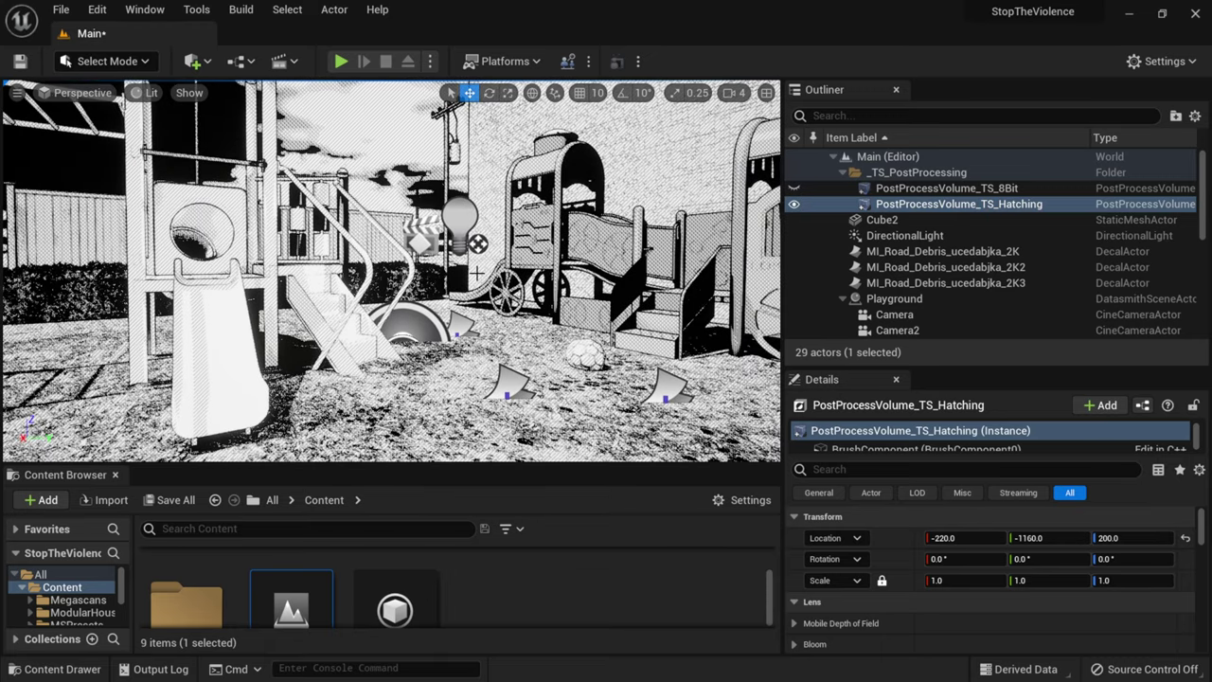